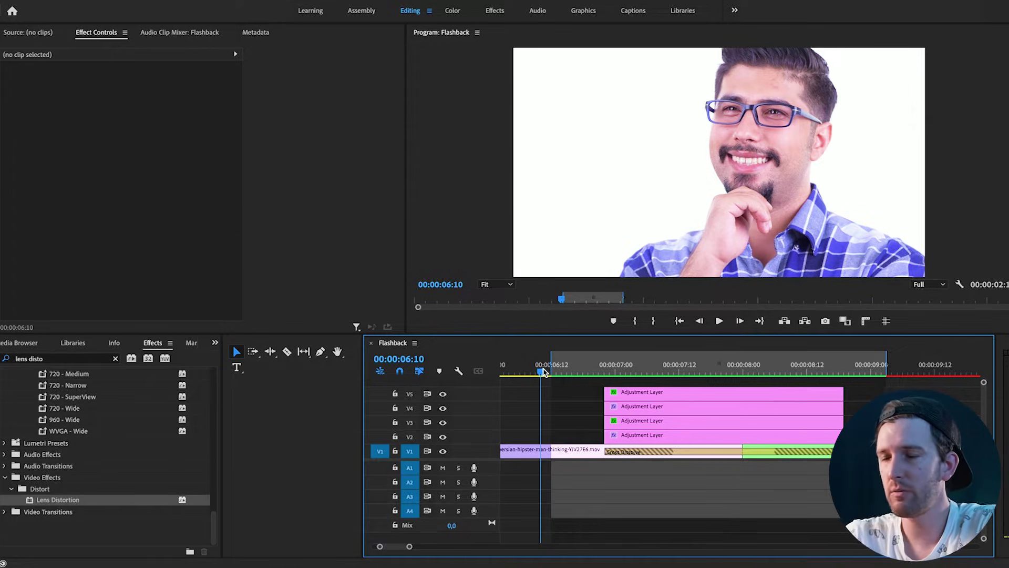
- Play back the finished flashback effect, then the bare Flashback sequence
{"action": "key", "text": "space"}
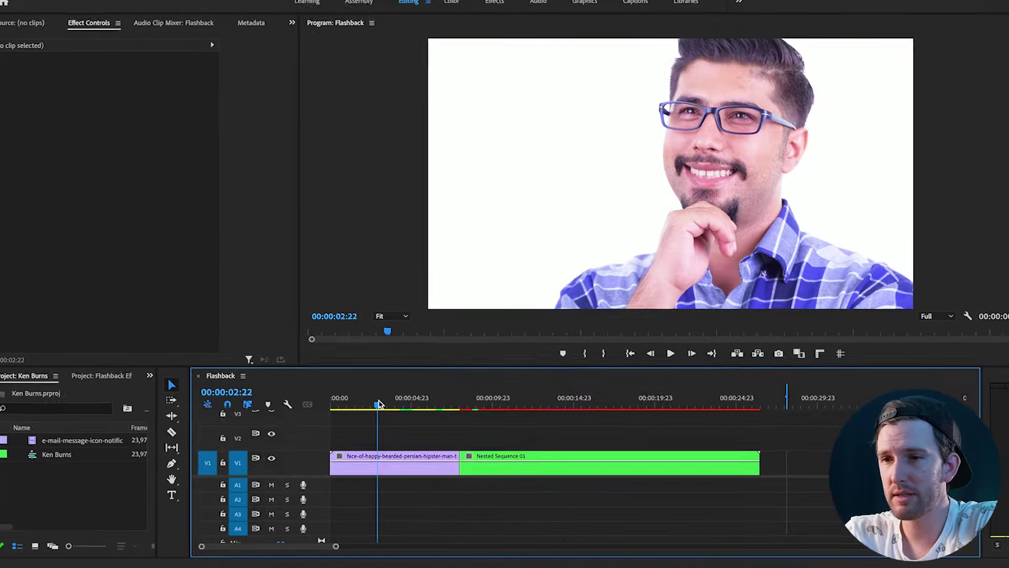
{"action": "key", "text": "space"}
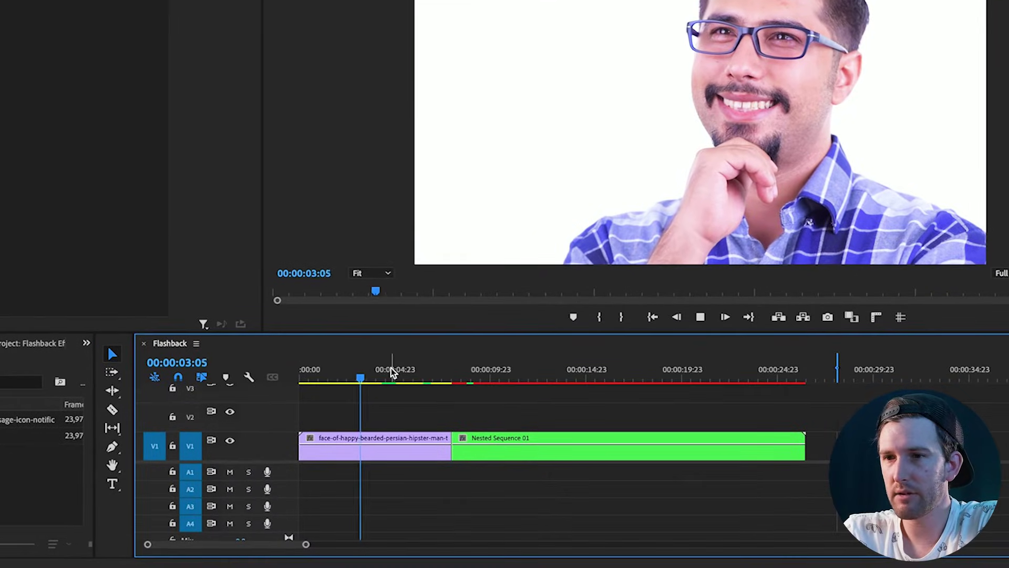
{"action": "left_click", "coordinate": [503, 374]}
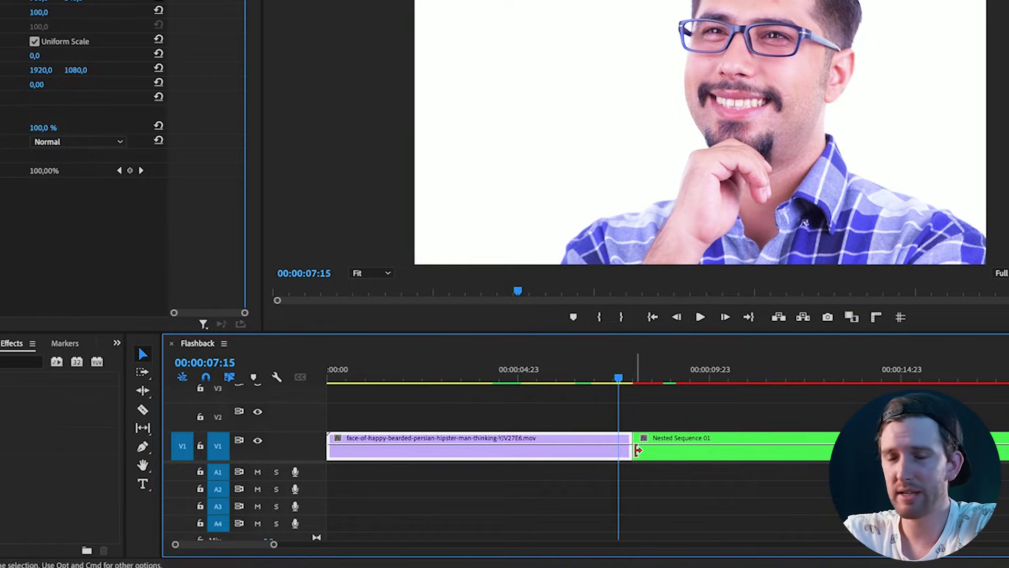
- Apply the default transition at the cut between the face clip and Nested Sequence 01, then delete it
{"action": "right_click", "coordinate": [632, 453]}
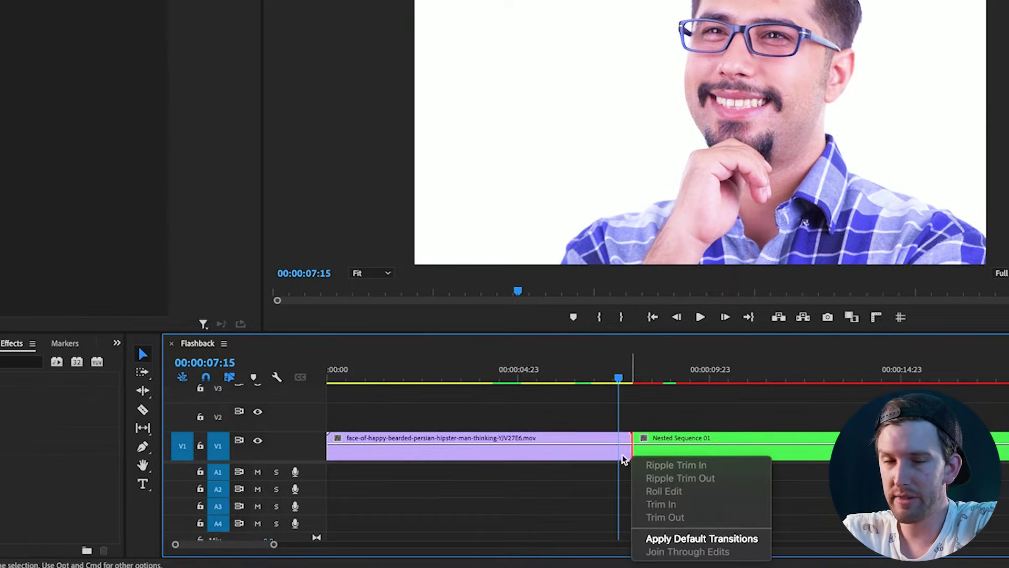
{"action": "left_click", "coordinate": [632, 402]}
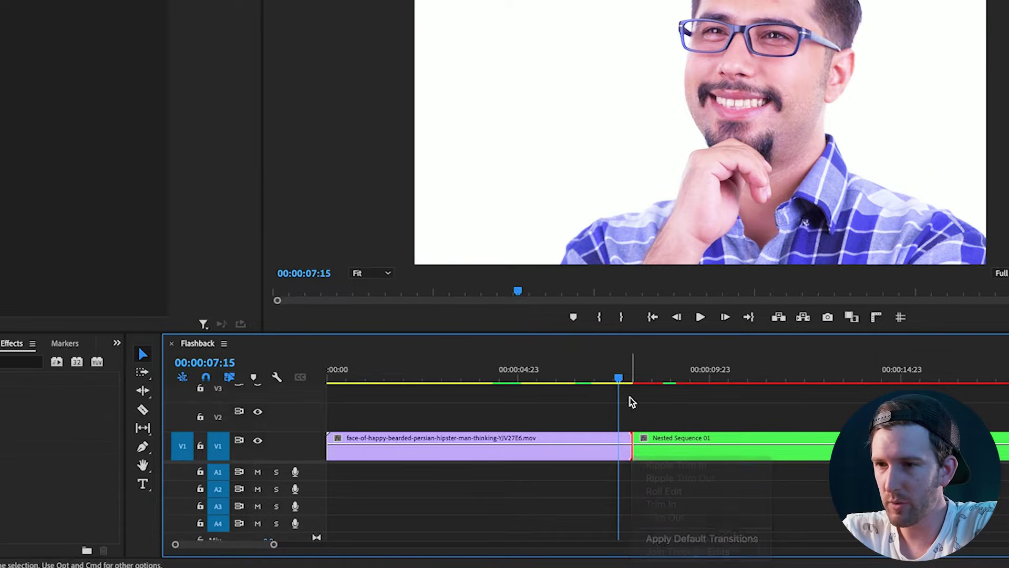
{"action": "right_click", "coordinate": [628, 452]}
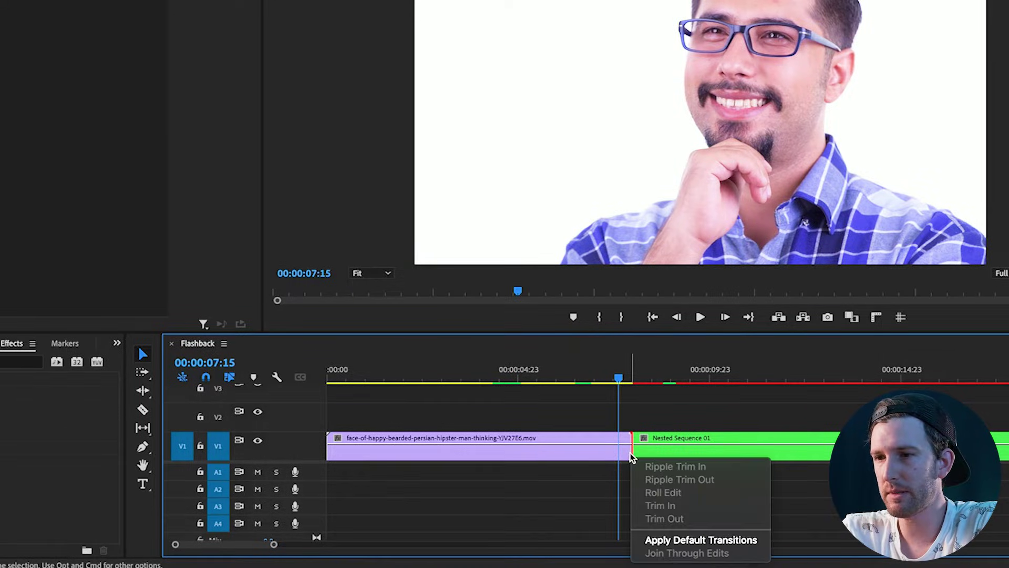
{"action": "left_click", "coordinate": [670, 542]}
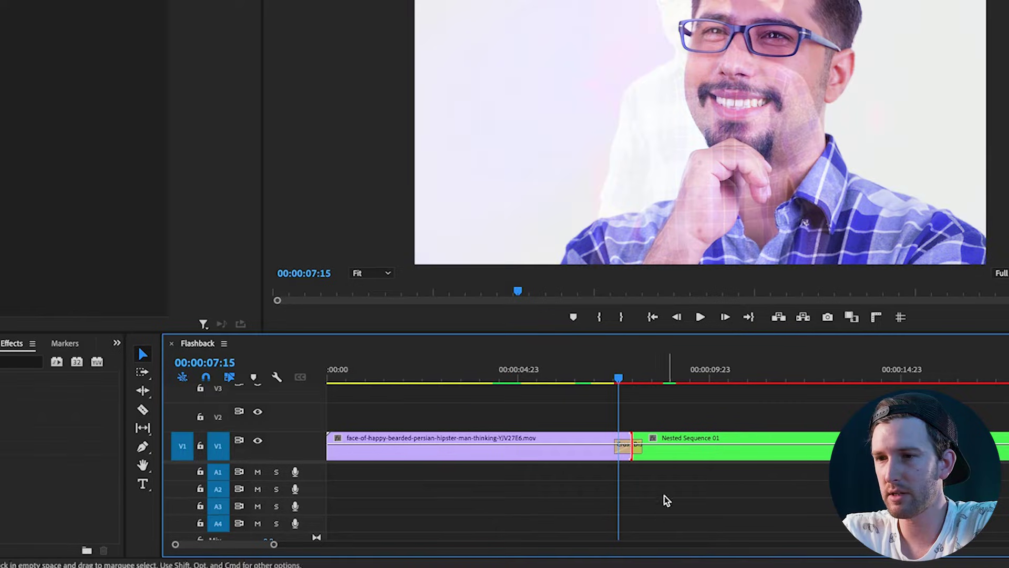
{"action": "left_click", "coordinate": [628, 451]}
{"action": "key", "text": "Delete"}
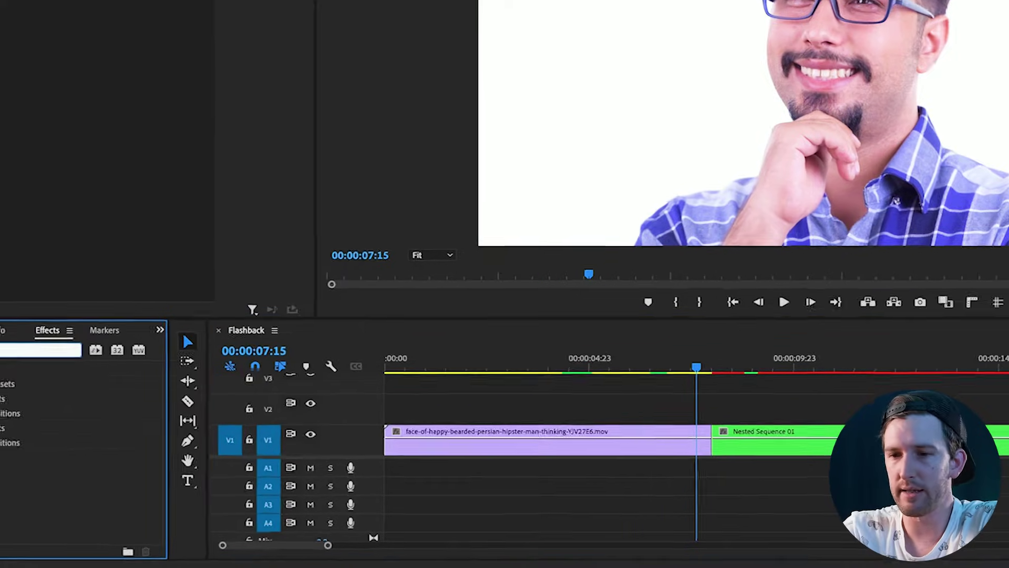
- Drop a Cross Dissolve from the Effects search 'cross' onto the cut between the V1 clips
{"action": "type", "text": "cross"}
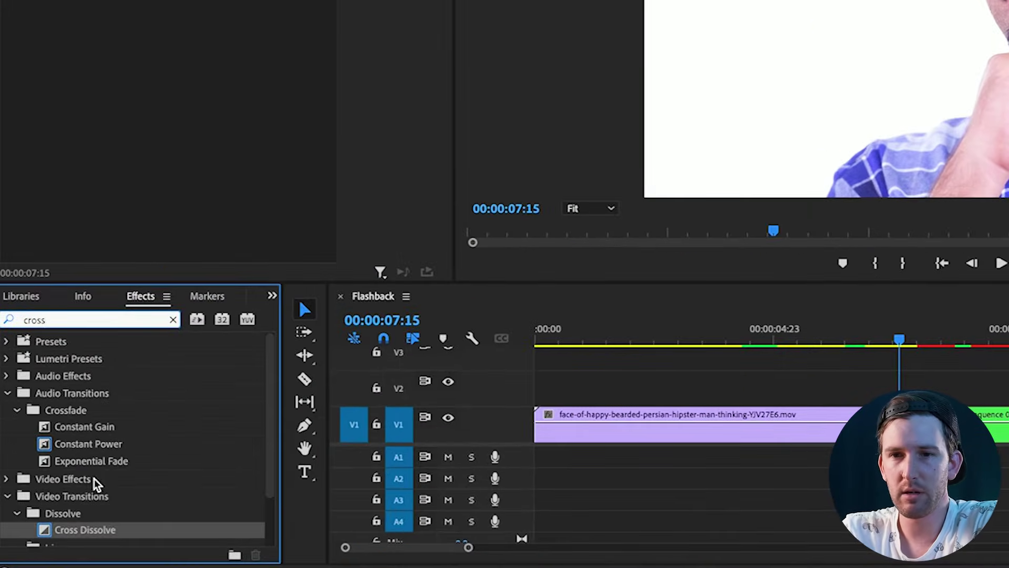
{"action": "scroll", "coordinate": [92, 481], "scroll_direction": "down", "scroll_amount": 2}
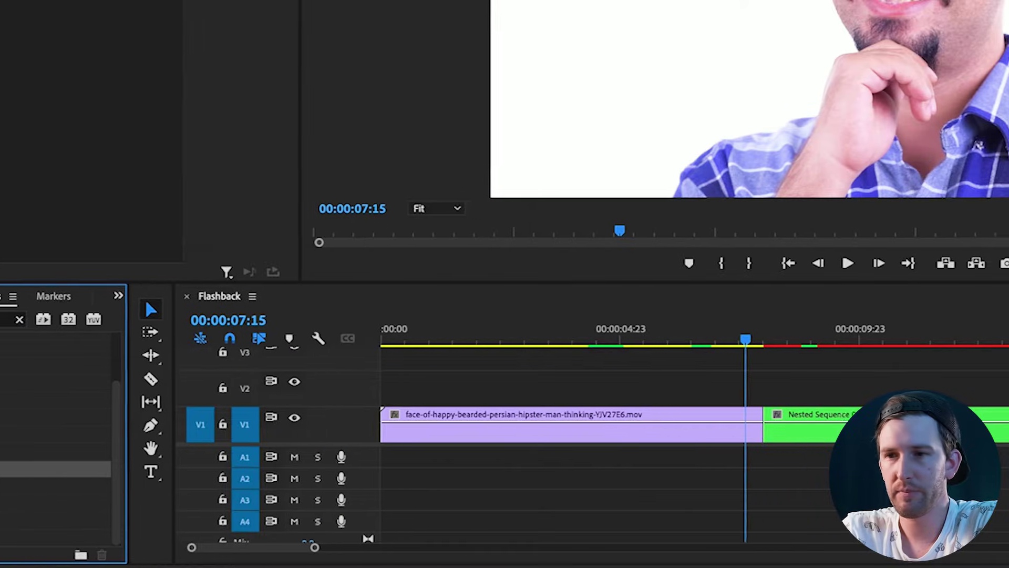
{"action": "left_click_drag", "start_coordinate": [52, 469], "coordinate": [759, 426]}
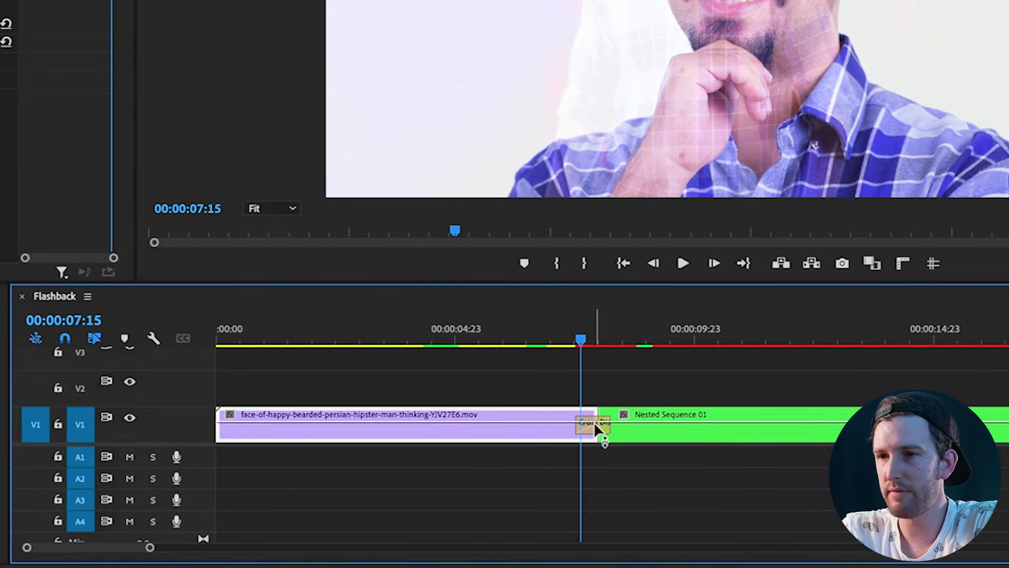
{"action": "left_click_drag", "start_coordinate": [596, 425], "coordinate": [589, 428]}
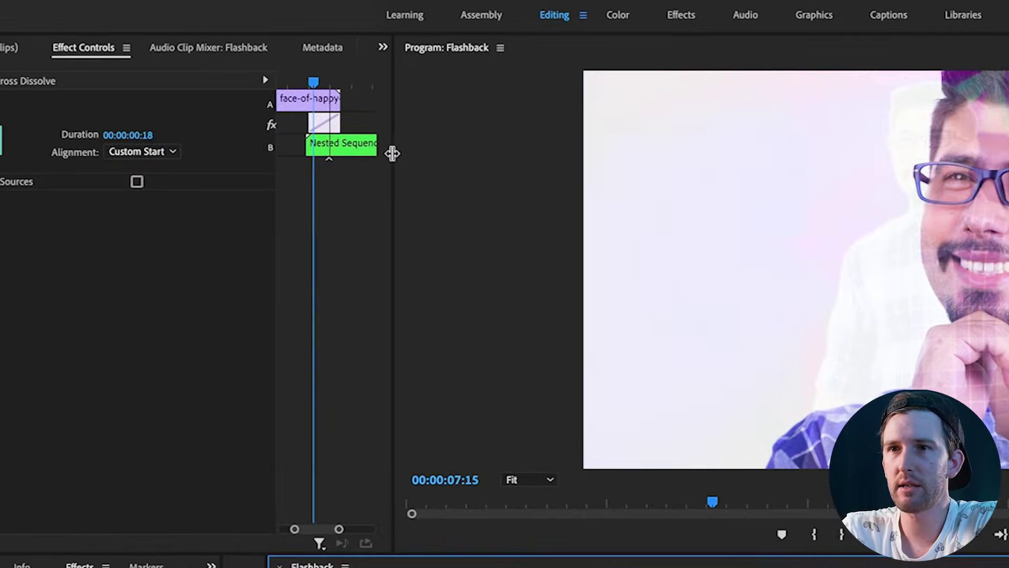
- Lengthen the Cross Dissolve to 00:00:01:14 in Effect Controls' mini timeline
{"action": "left_click_drag", "start_coordinate": [393, 153], "coordinate": [512, 150]}
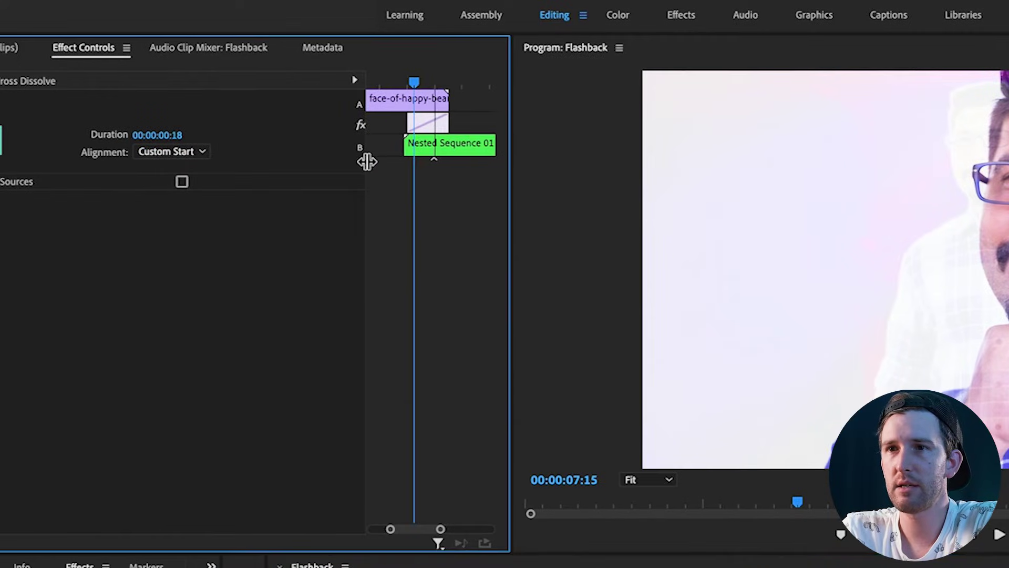
{"action": "left_click_drag", "start_coordinate": [368, 158], "coordinate": [241, 165]}
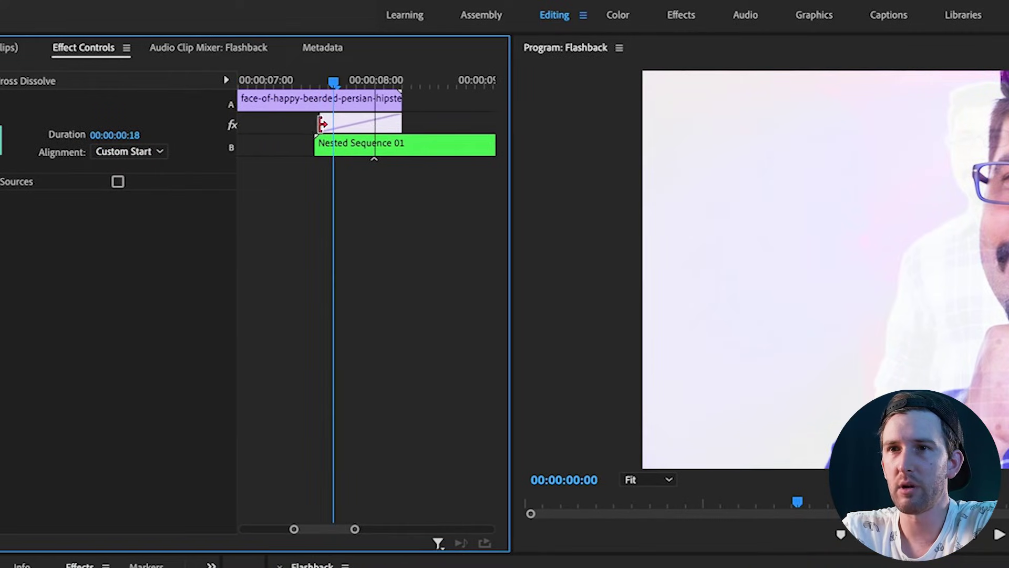
{"action": "left_click_drag", "start_coordinate": [321, 124], "coordinate": [284, 124]}
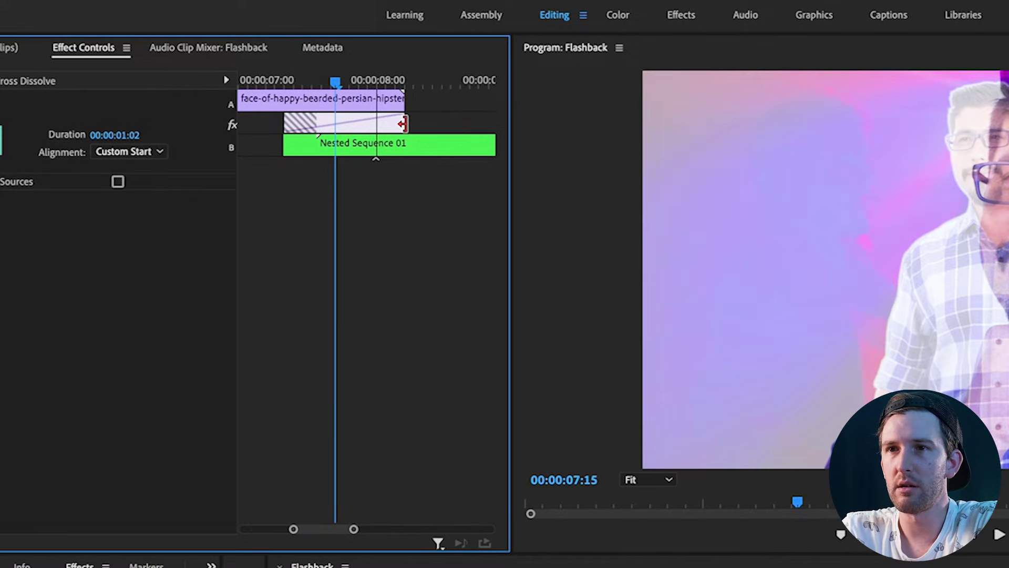
{"action": "left_click_drag", "start_coordinate": [402, 124], "coordinate": [457, 124]}
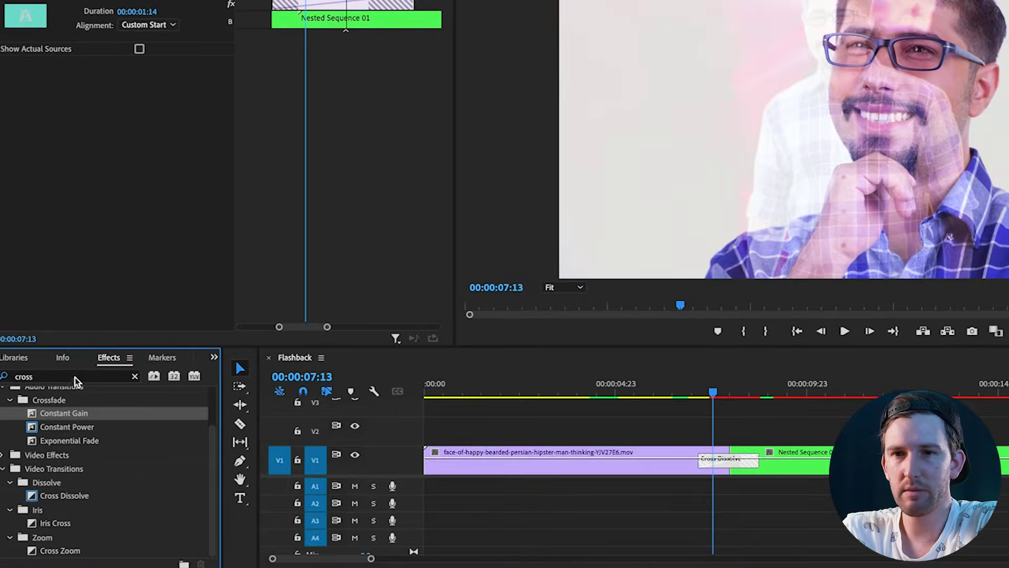
- Create a new Adjustment Layer item in the Project panel
{"action": "left_click", "coordinate": [75, 377]}
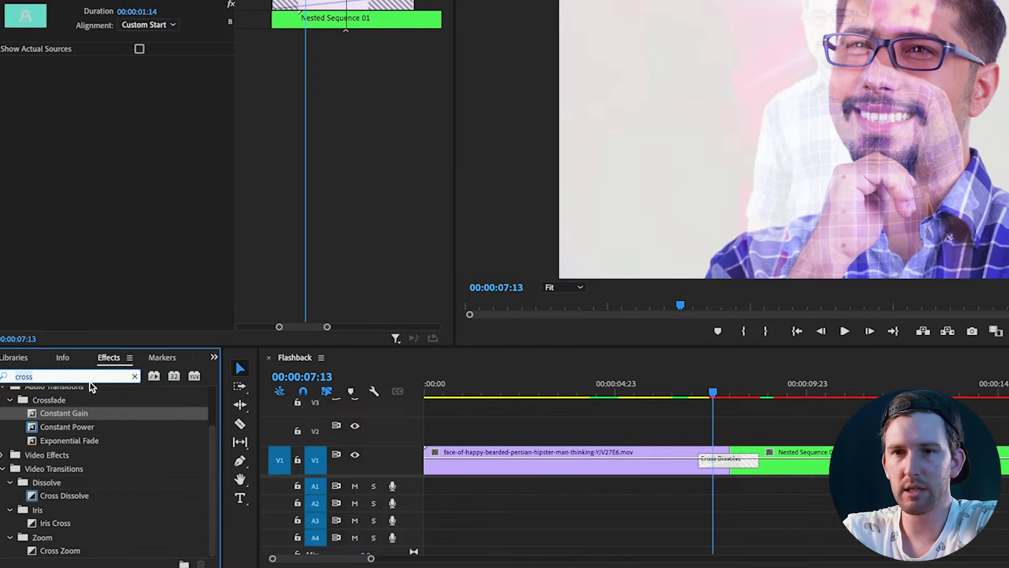
{"action": "left_click", "coordinate": [214, 357]}
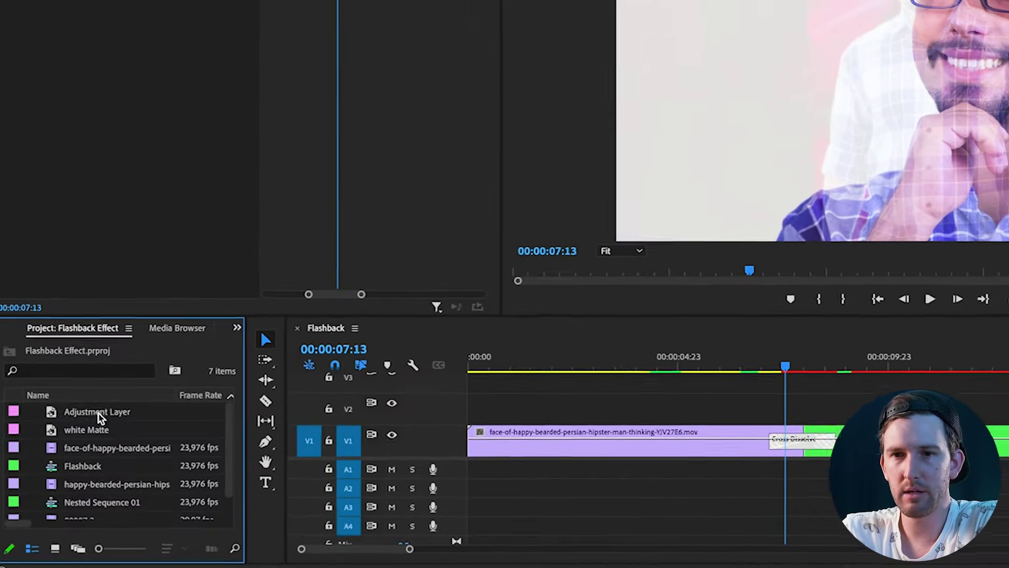
{"action": "left_click", "coordinate": [87, 433]}
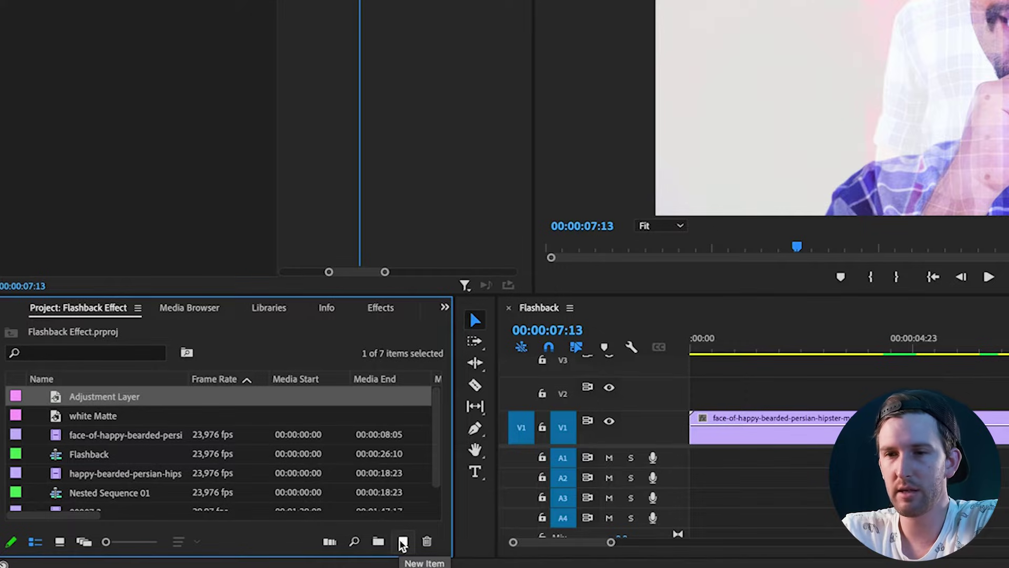
{"action": "left_click", "coordinate": [401, 542]}
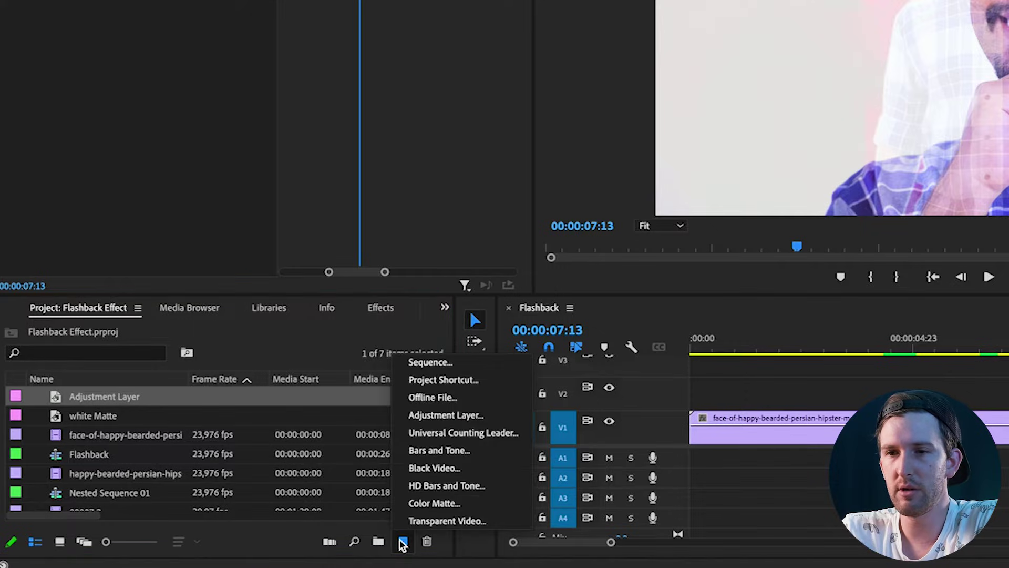
{"action": "left_click", "coordinate": [461, 415]}
- Place the adjustment layer on V2 above the dissolve, trimmed to 00:00:06:20–00:00:08:14
{"action": "left_click_drag", "start_coordinate": [110, 395], "coordinate": [577, 403]}
{"action": "left_click_drag", "start_coordinate": [690, 396], "coordinate": [675, 396]}
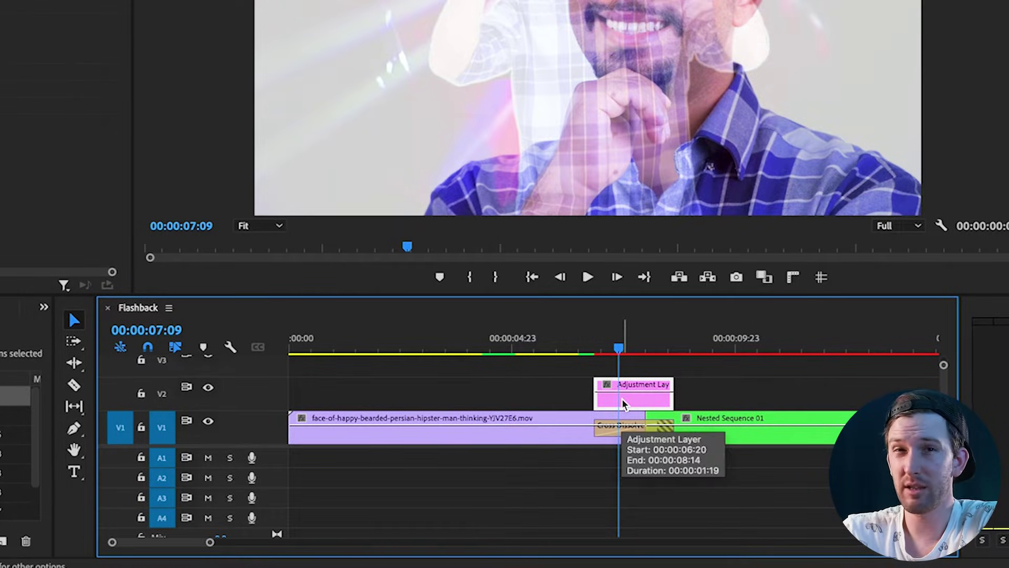
{"action": "left_click", "coordinate": [569, 442]}
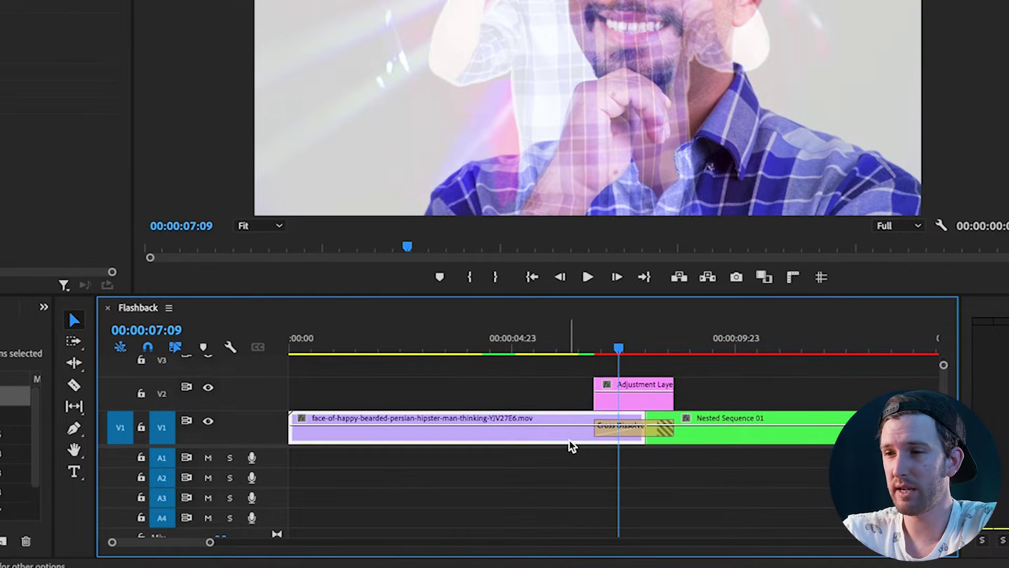
- Search Effects for 'blur' and drag Gaussian Blur onto the V2 adjustment layer
{"action": "left_click", "coordinate": [754, 435]}
{"action": "left_click", "coordinate": [637, 398]}
{"action": "left_click", "coordinate": [300, 308]}
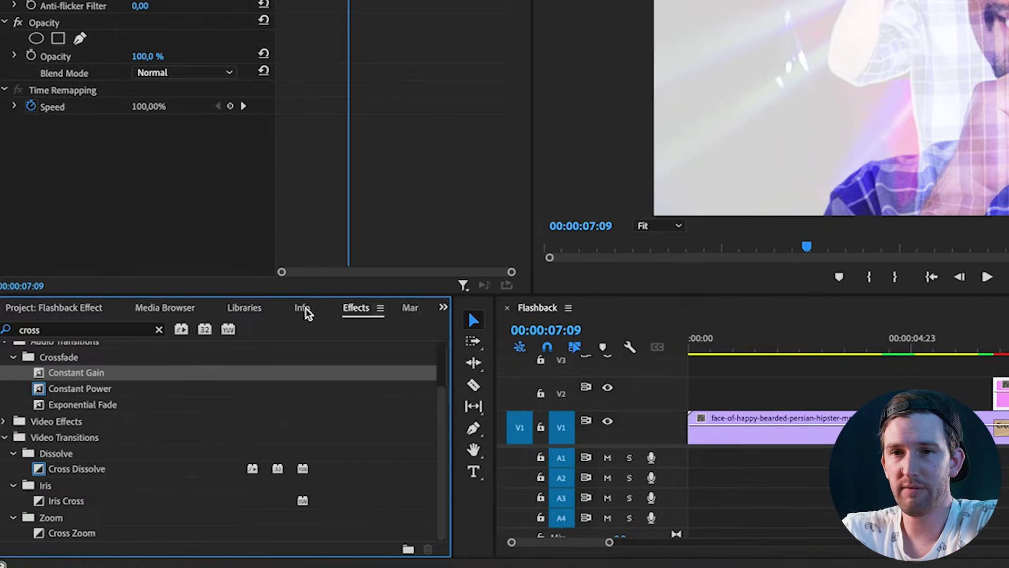
{"action": "left_click", "coordinate": [48, 329]}
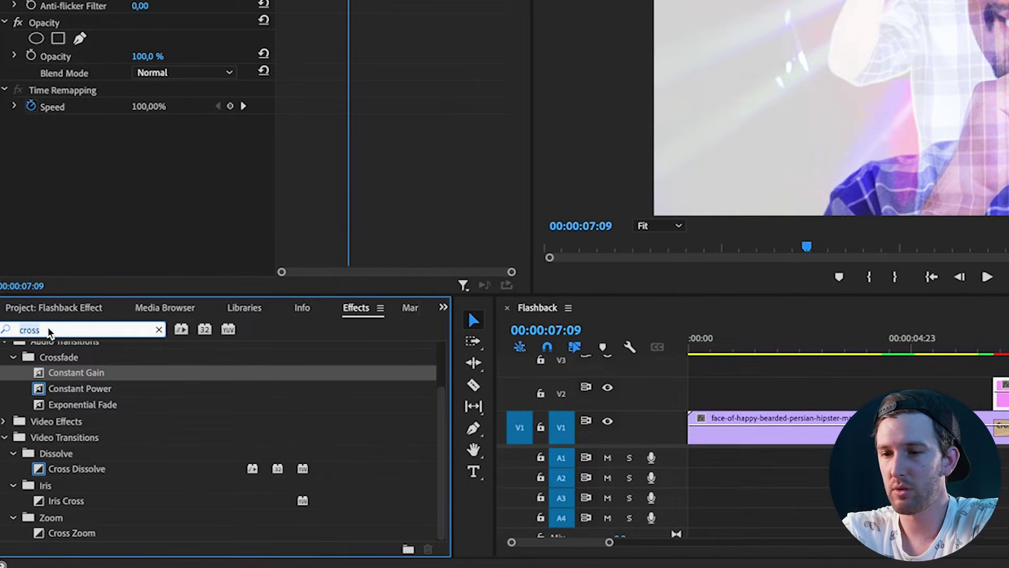
{"action": "type", "text": "blur"}
{"action": "scroll", "coordinate": [120, 444], "scroll_direction": "down", "scroll_amount": 4}
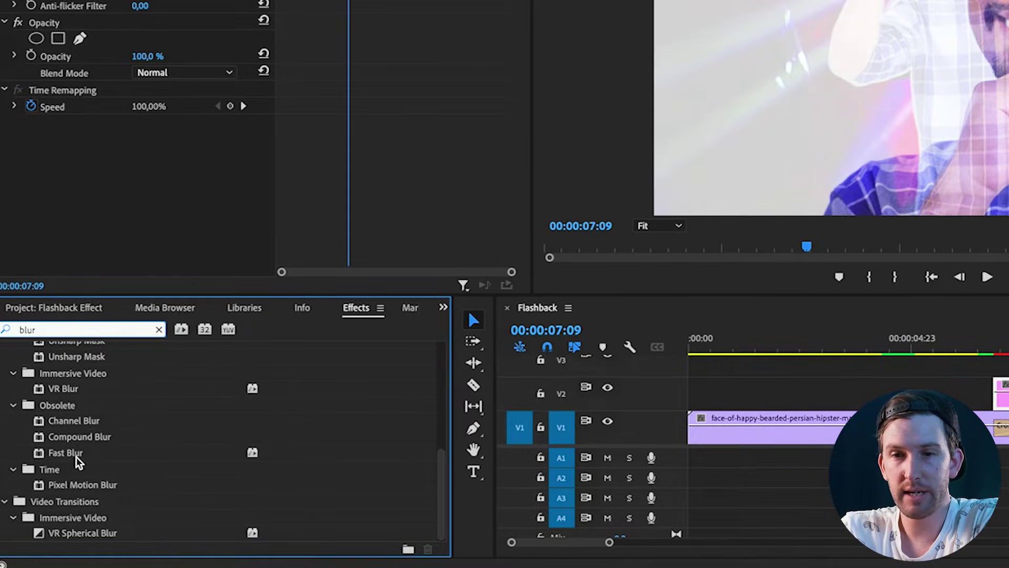
{"action": "scroll", "coordinate": [88, 526], "scroll_direction": "up", "scroll_amount": 4}
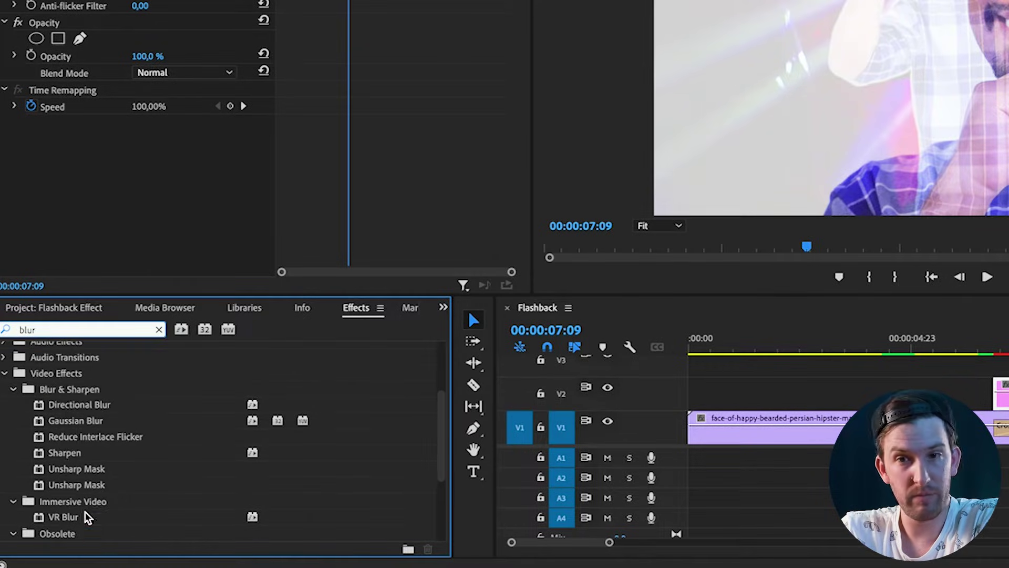
{"action": "left_click", "coordinate": [78, 425]}
{"action": "left_click_drag", "start_coordinate": [45, 424], "coordinate": [623, 403]}
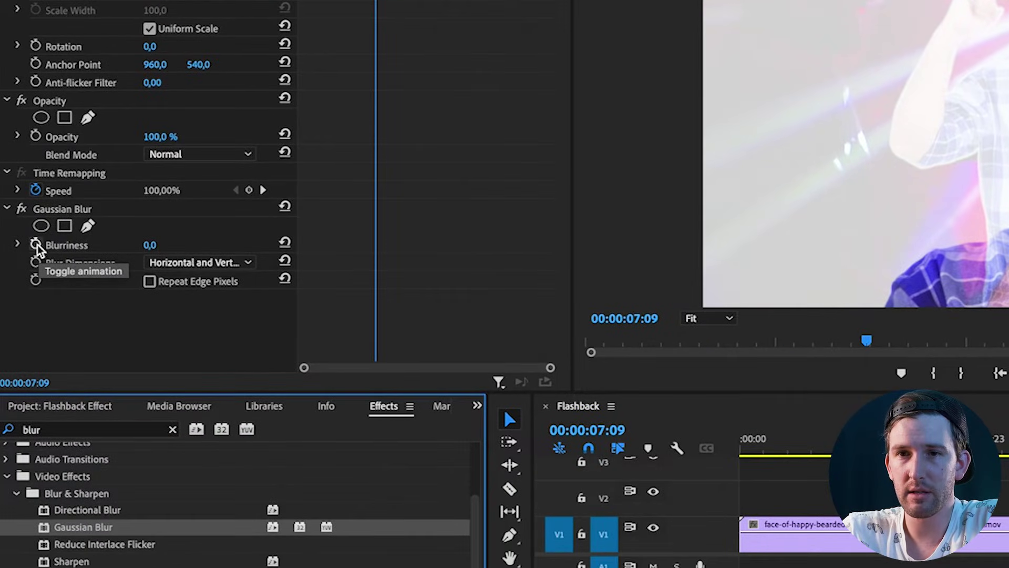
- Add Gaussian Blur Blurriness keyframes at the adjustment layer's start and end
{"action": "left_click", "coordinate": [36, 244]}
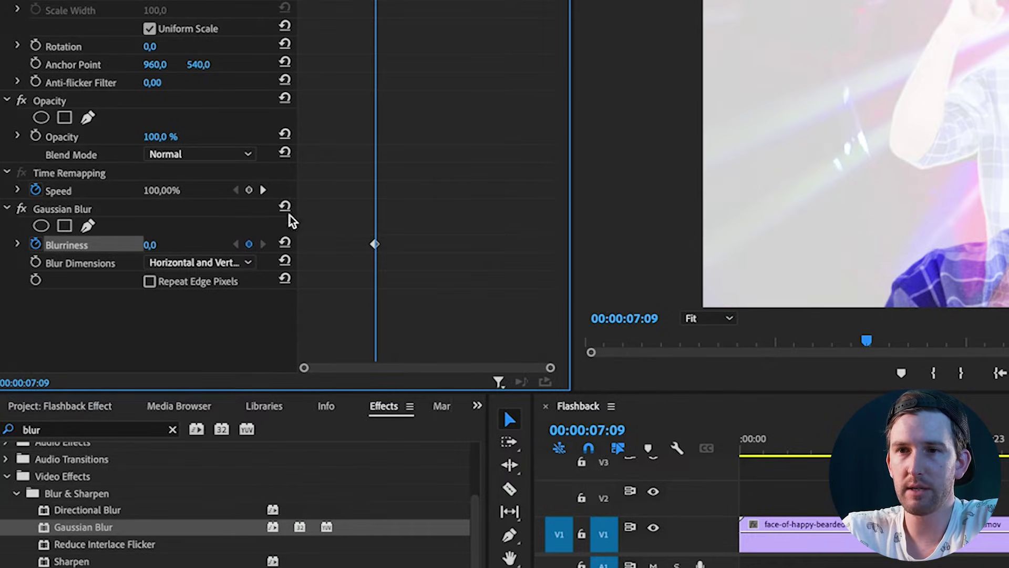
{"action": "left_click_drag", "start_coordinate": [375, 245], "coordinate": [269, 247]}
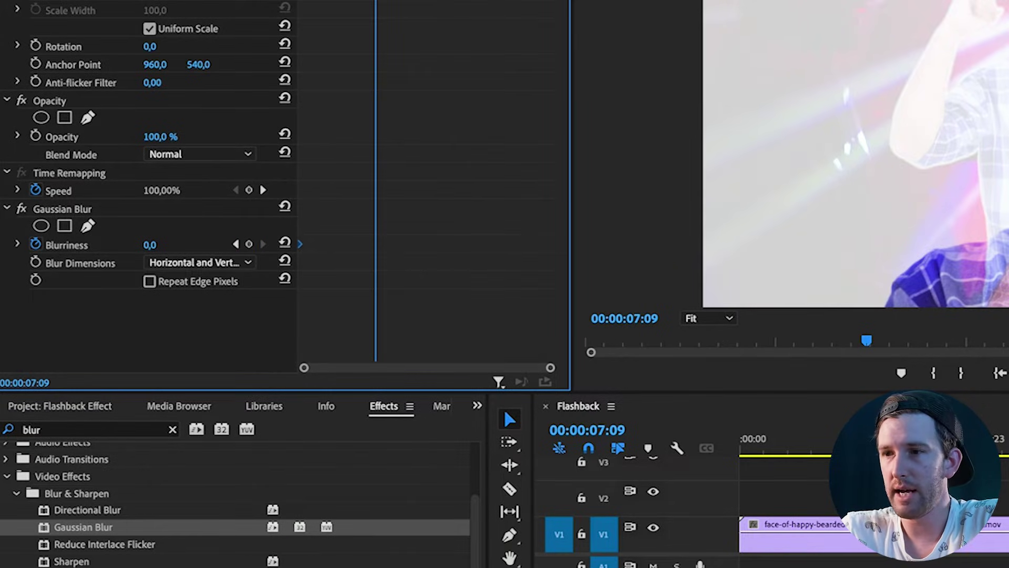
{"action": "key", "text": "space"}
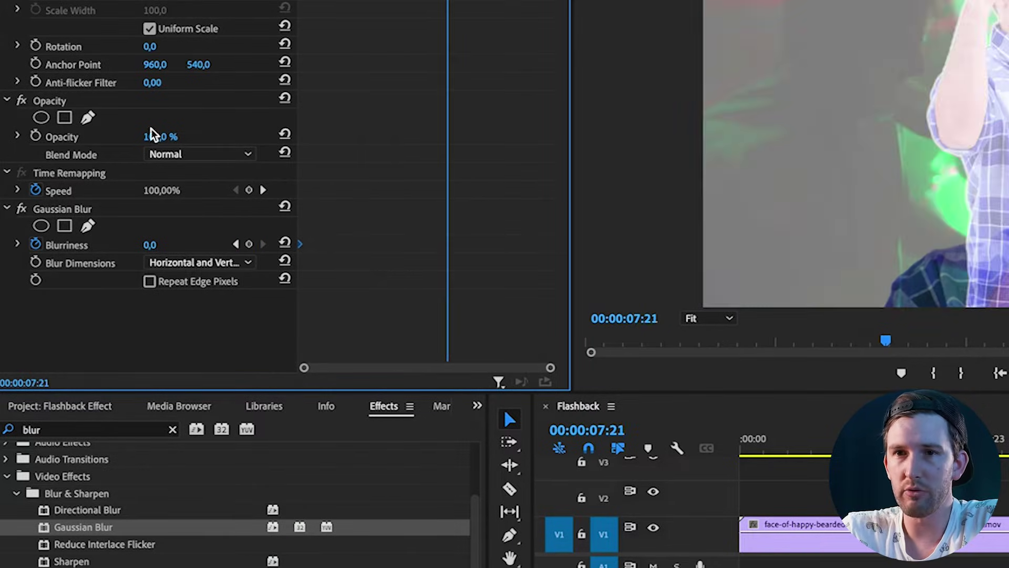
{"action": "left_click", "coordinate": [251, 245]}
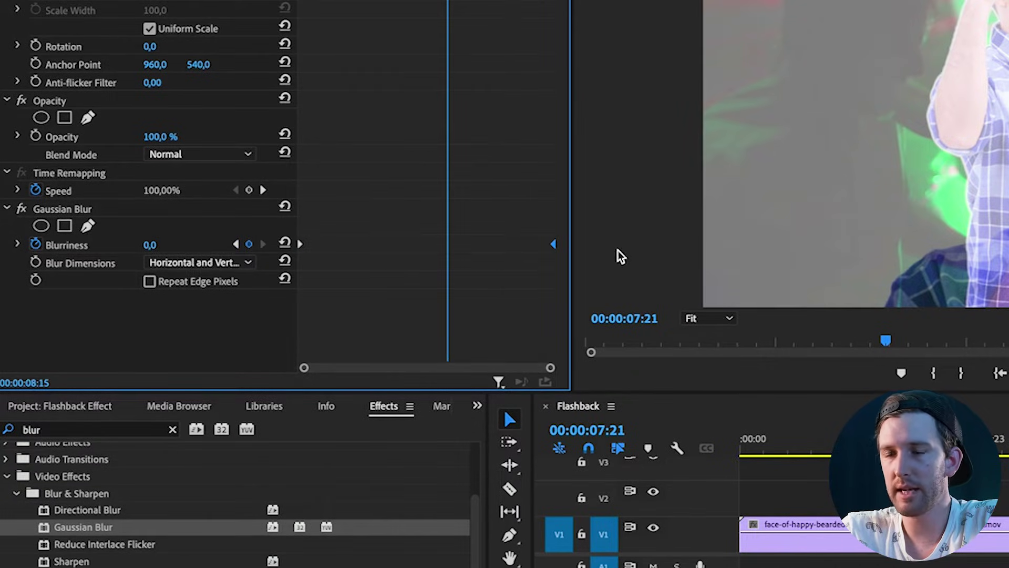
{"action": "left_click_drag", "start_coordinate": [618, 250], "coordinate": [638, 251]}
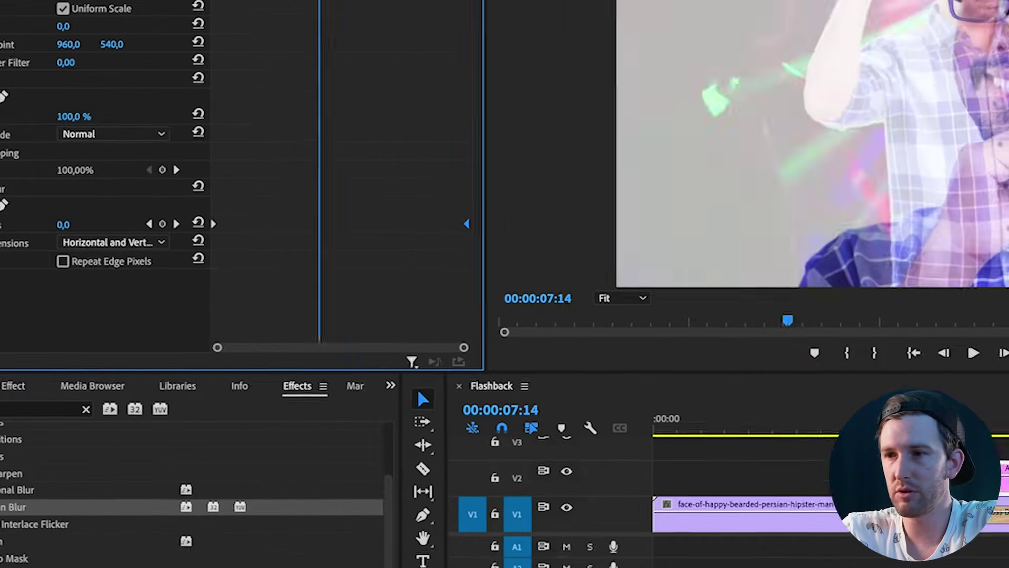
{"action": "key", "text": "Right"}
{"action": "key", "text": "Right"}
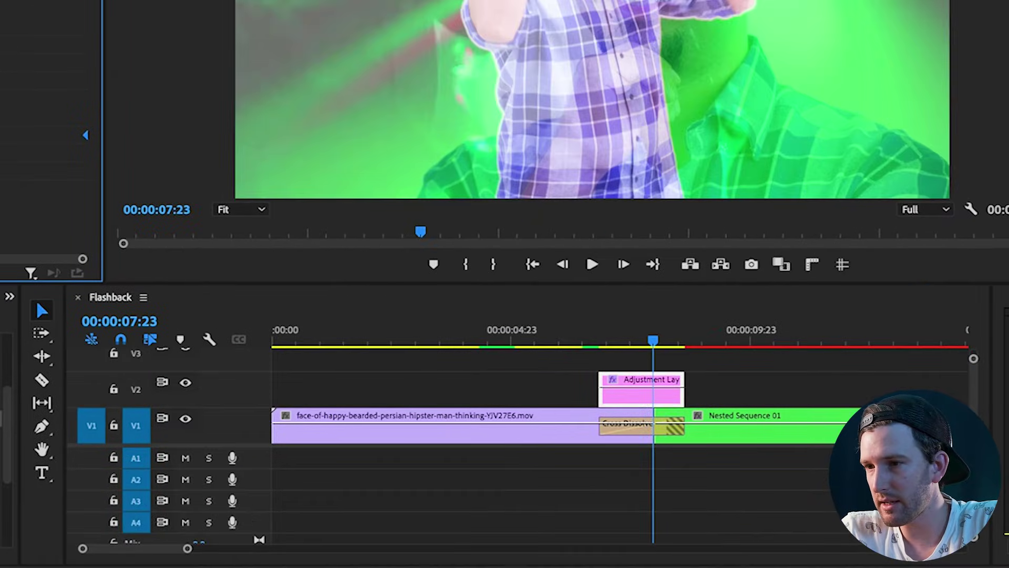
{"action": "key", "text": "Right"}
{"action": "key", "text": "Right"}
{"action": "key", "text": "Left"}
{"action": "key", "text": "Left"}
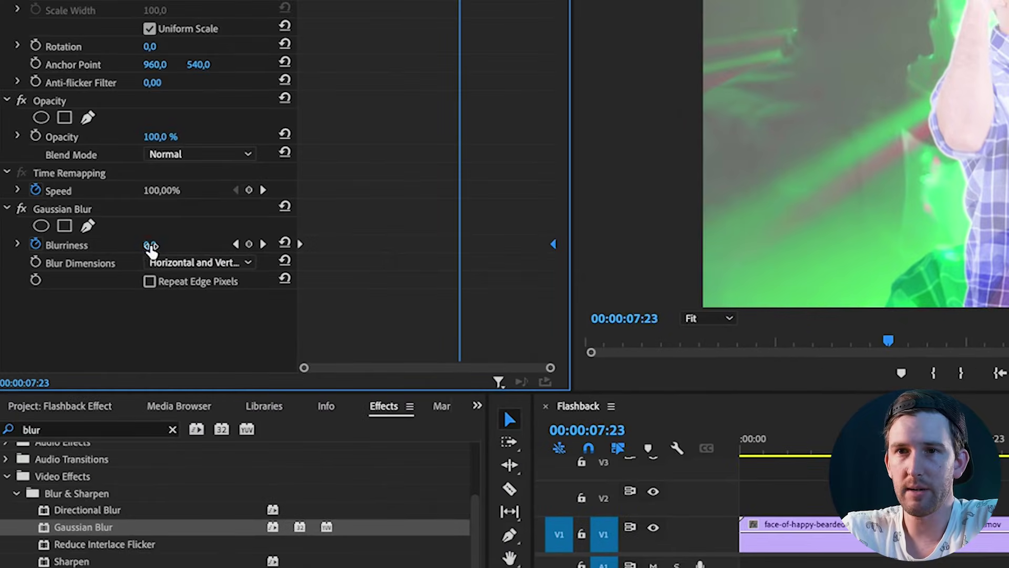
- Set Blurriness to 100 at 07:23 and enable Repeat Edge Pixels
{"action": "left_click", "coordinate": [151, 245]}
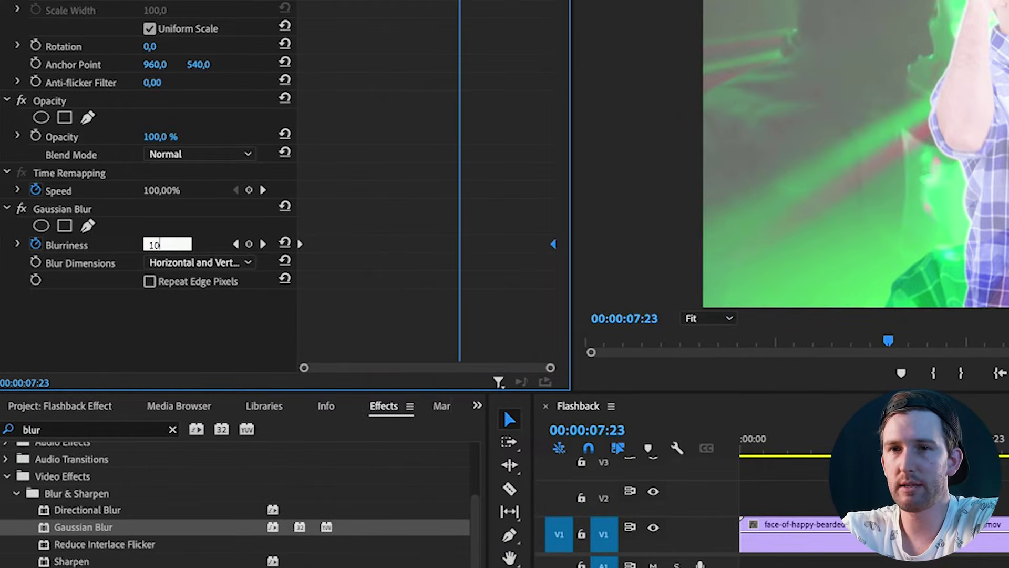
{"action": "key", "text": "Return"}
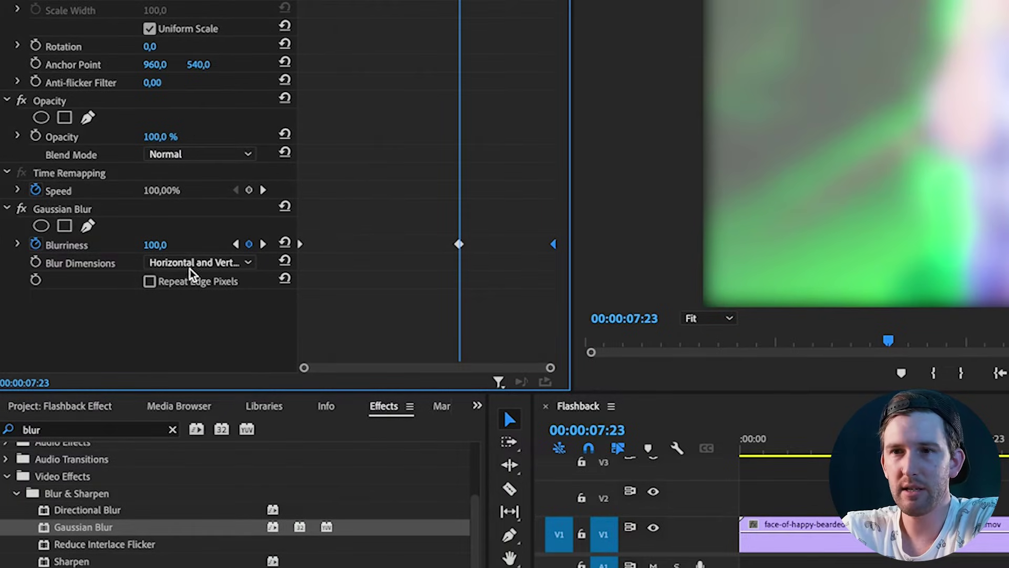
{"action": "left_click", "coordinate": [149, 282]}
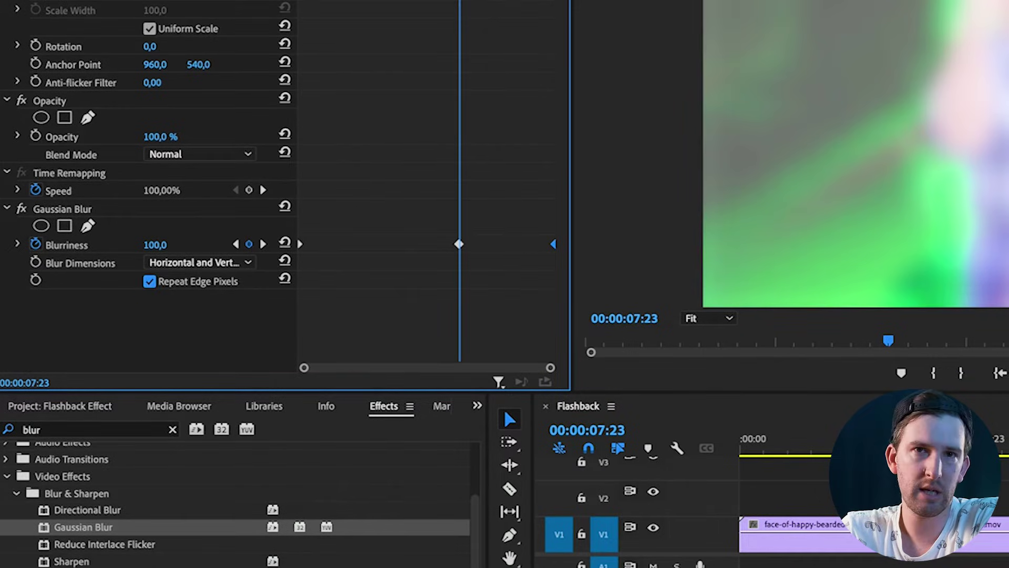
{"action": "left_click_drag", "start_coordinate": [786, 408], "coordinate": [768, 408]}
- Play back the blur transition from the adjustment layer's start
{"action": "key", "text": "space"}
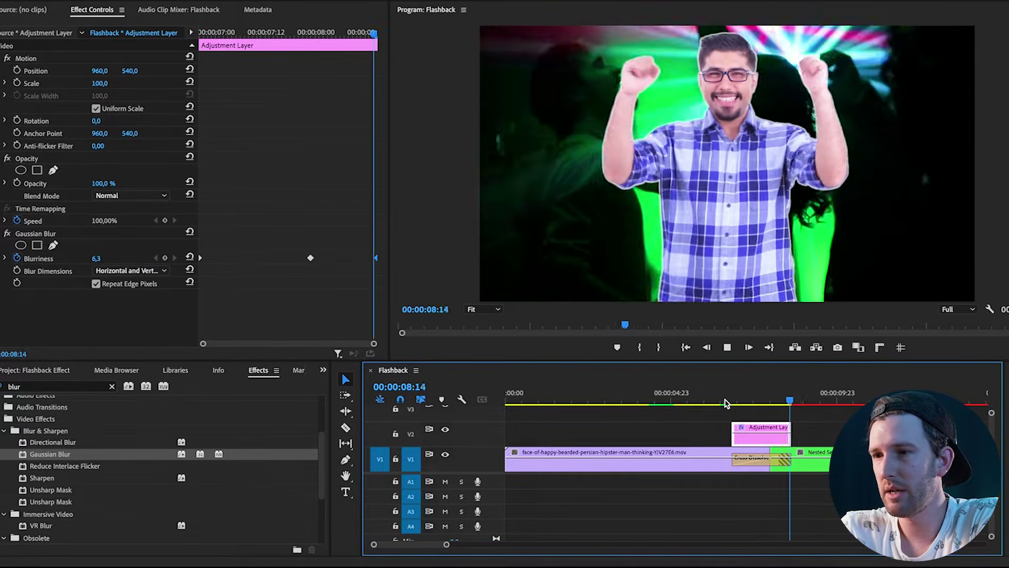
{"action": "key", "text": "space"}
{"action": "left_click_drag", "start_coordinate": [760, 391], "coordinate": [731, 396]}
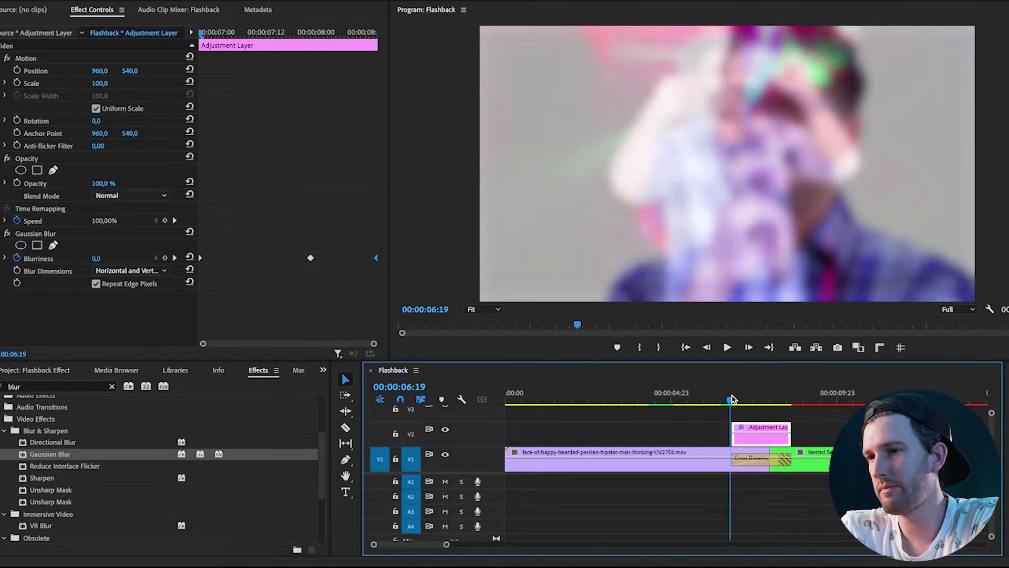
{"action": "key", "text": "space"}
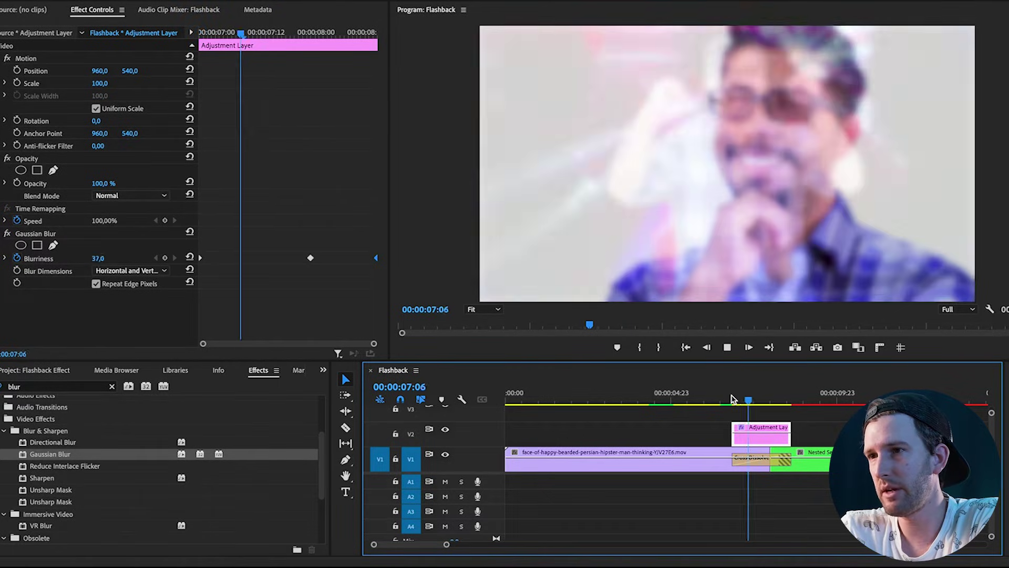
{"action": "left_click", "coordinate": [764, 398]}
- Alt-drag the blurred adjustment layer from V2 up to V3 as a duplicate
{"action": "scroll", "coordinate": [762, 429], "scroll_direction": "up", "scroll_amount": 2}
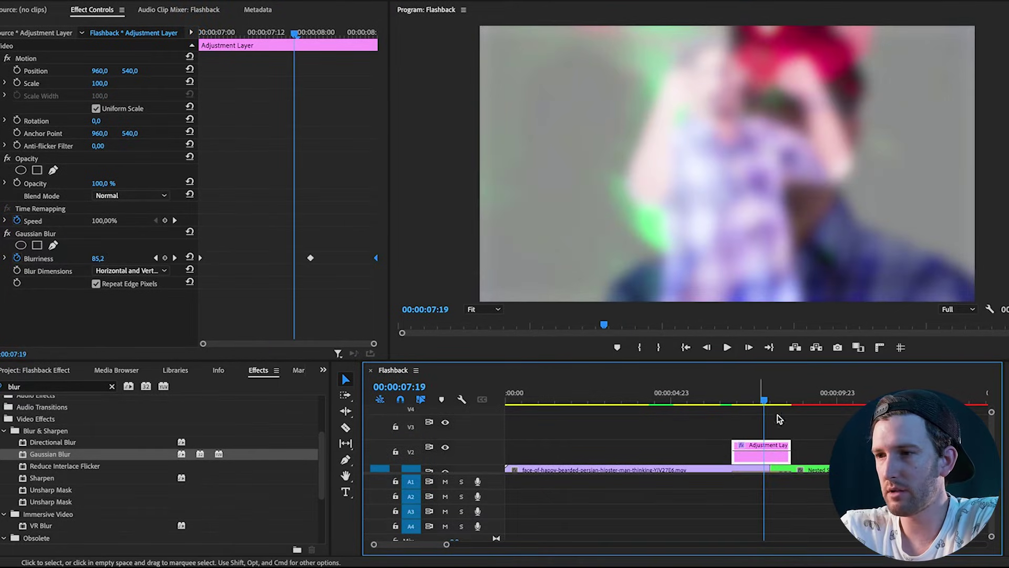
{"action": "left_click_drag", "start_coordinate": [993, 413], "coordinate": [993, 409]}
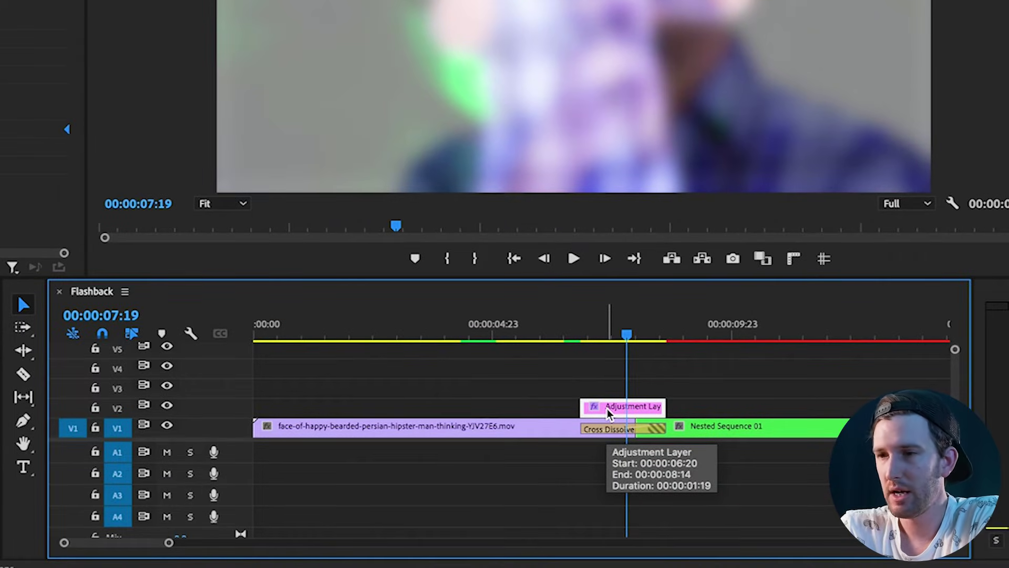
{"action": "left_click_drag", "start_coordinate": [607, 409], "coordinate": [608, 395]}
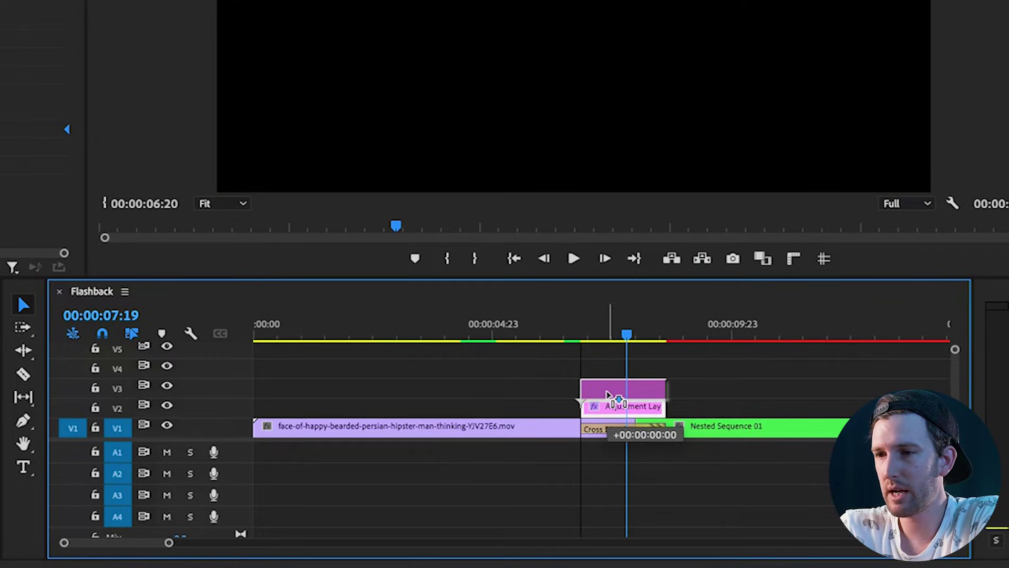
{"action": "left_click_drag", "start_coordinate": [608, 396], "coordinate": [611, 390]}
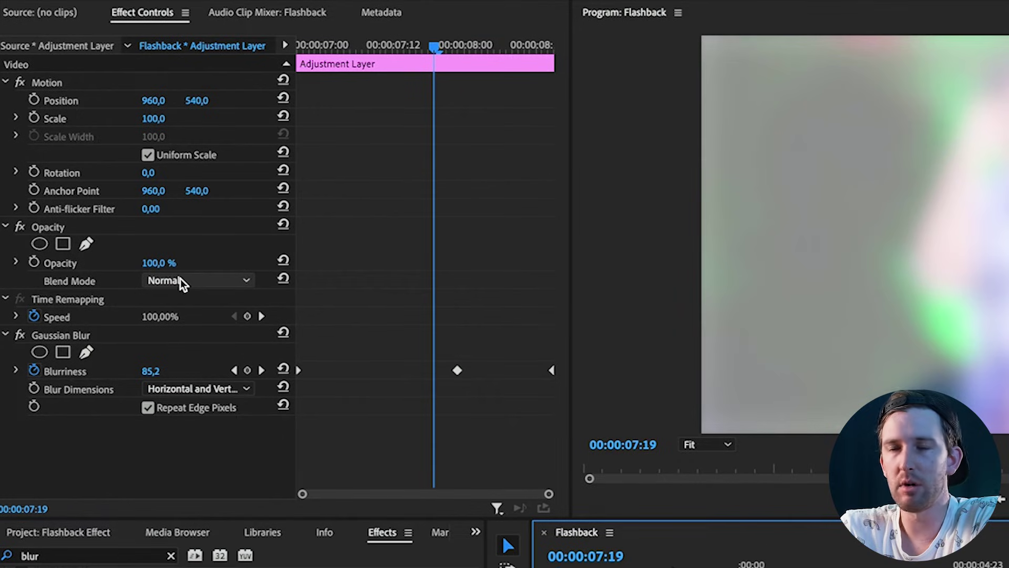
- Set the V3 layer's Blend Mode to Linear Dodge (Add) and keyframe Opacity 100% at 08:00
{"action": "left_click", "coordinate": [181, 281]}
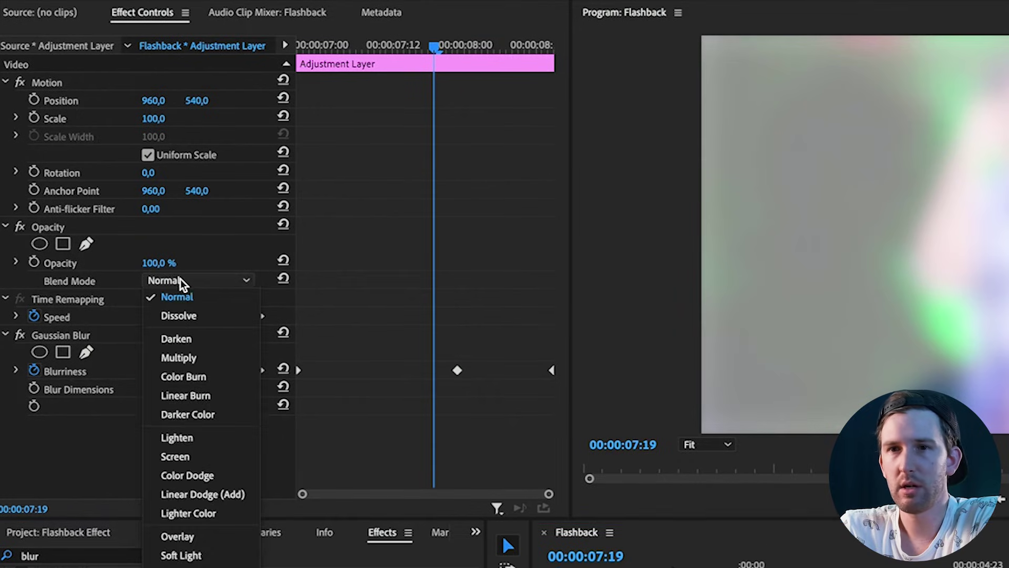
{"action": "left_click", "coordinate": [195, 490]}
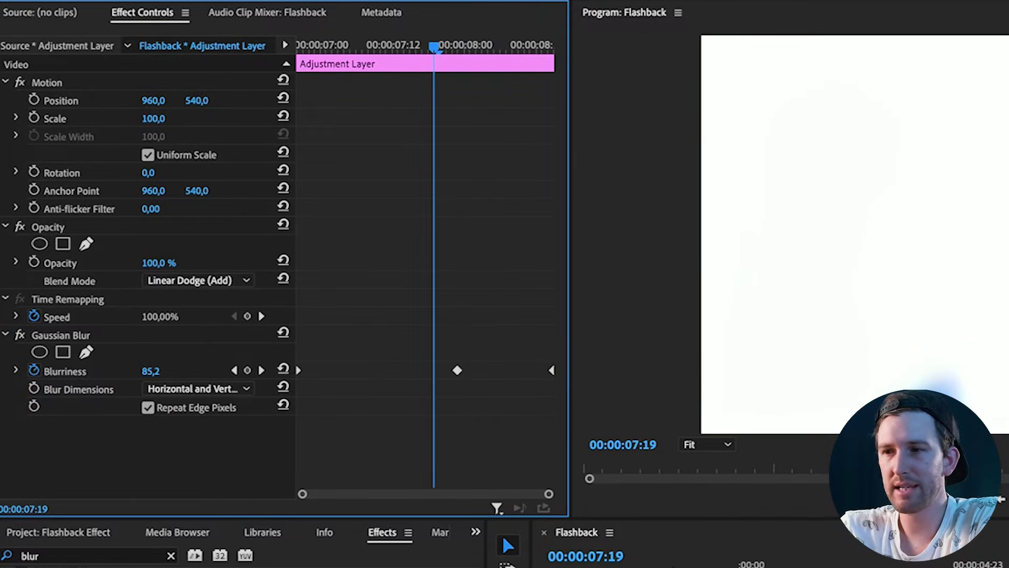
{"action": "left_click_drag", "start_coordinate": [998, 565], "coordinate": [1007, 565]}
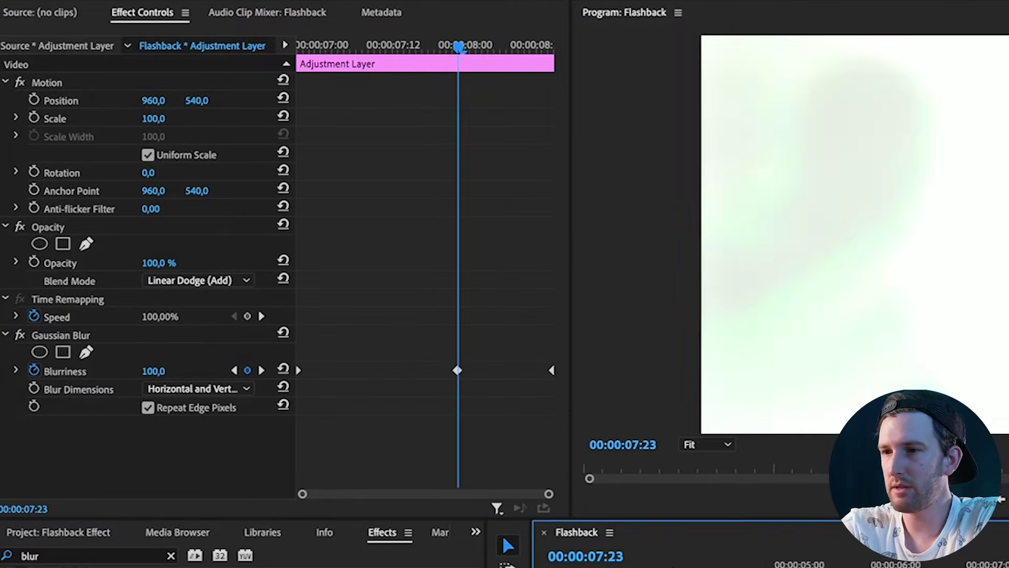
{"action": "key", "text": "equal"}
{"action": "key", "text": "Right"}
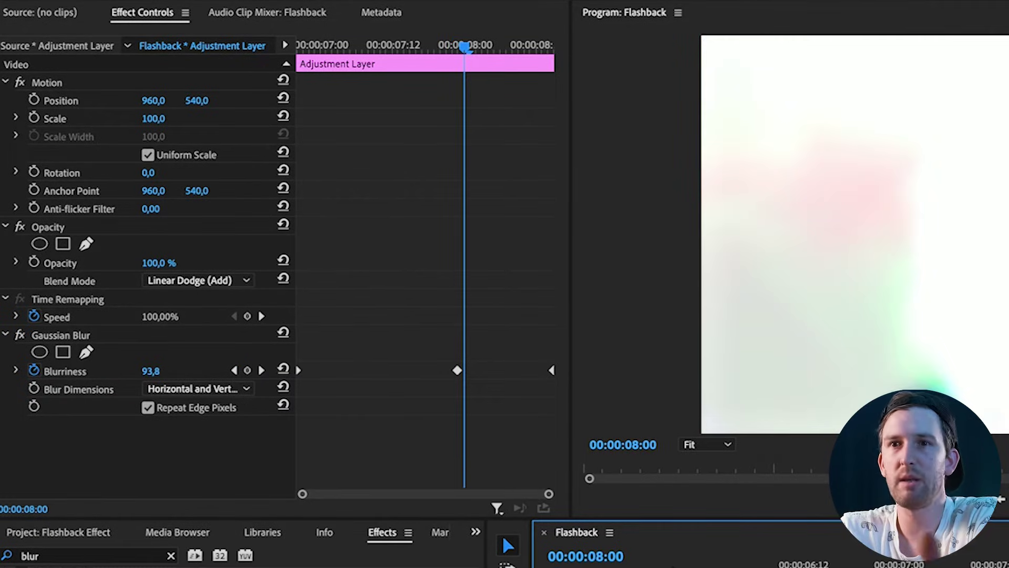
{"action": "left_click", "coordinate": [34, 262]}
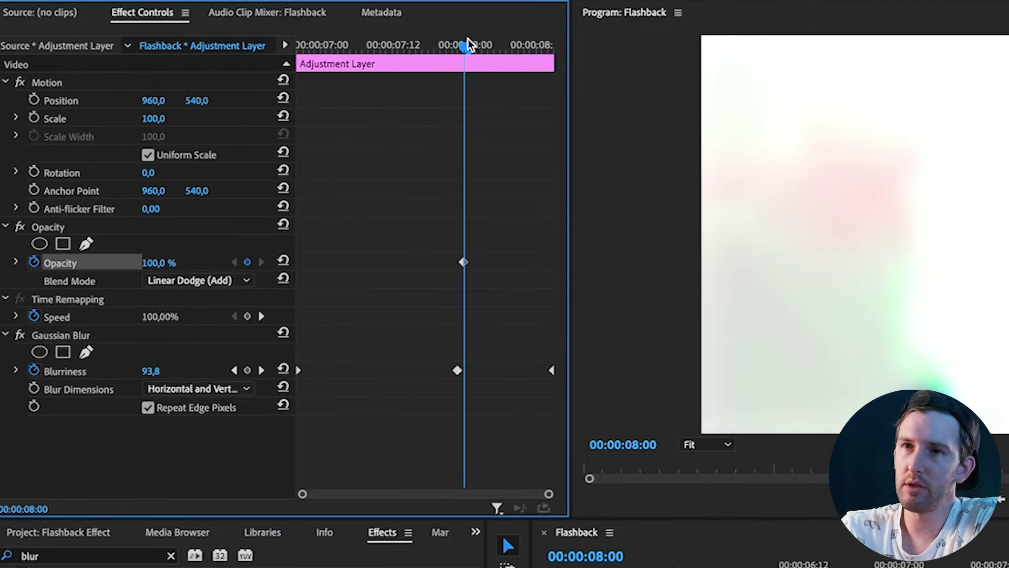
- Add 0% Opacity keyframes at the adjustment layer's start and end
{"action": "left_click_drag", "start_coordinate": [467, 39], "coordinate": [258, 49]}
{"action": "left_click", "coordinate": [167, 261]}
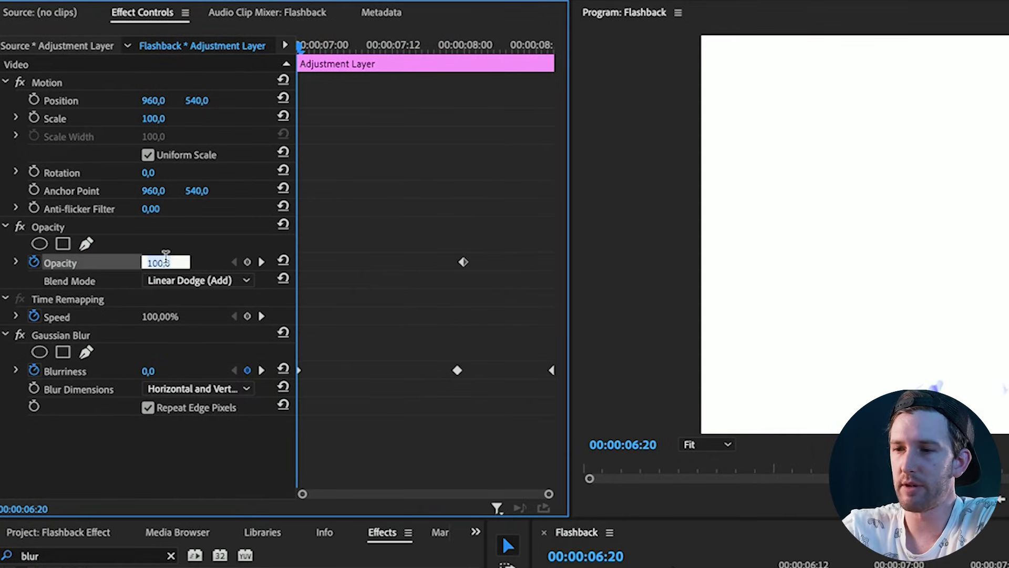
{"action": "type", "text": "0"}
{"action": "key", "text": "Return"}
{"action": "left_click_drag", "start_coordinate": [458, 44], "coordinate": [506, 45]}
{"action": "left_click", "coordinate": [160, 263]}
{"action": "type", "text": "0"}
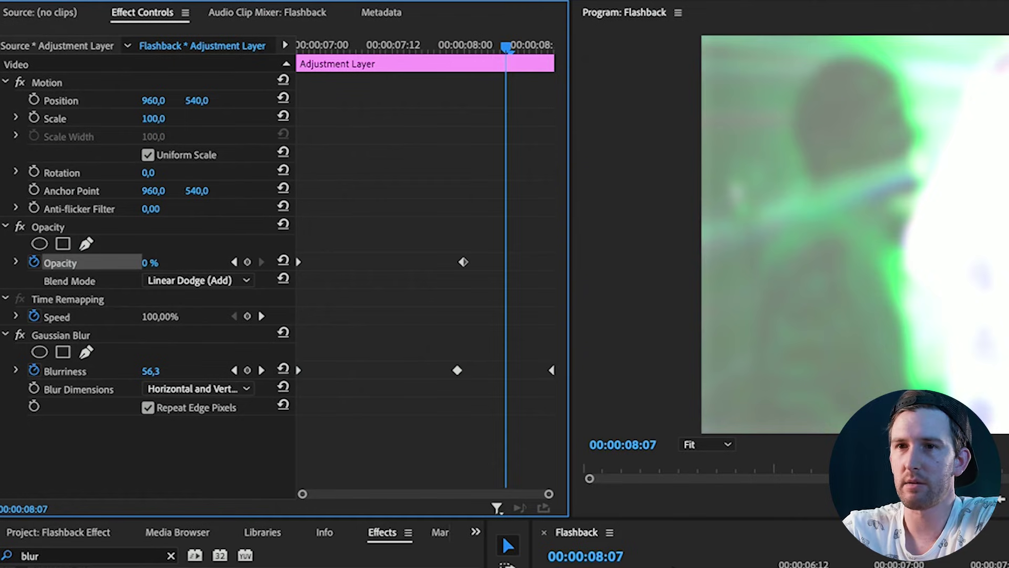
{"action": "key", "text": "Return"}
{"action": "left_click_drag", "start_coordinate": [511, 260], "coordinate": [566, 266]}
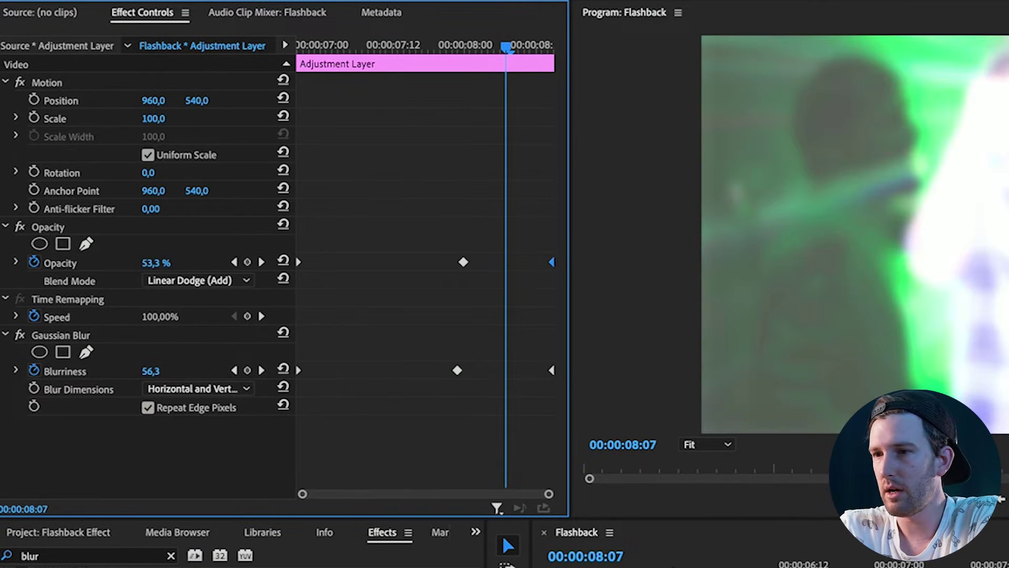
- Play back the opacity fade across the dissolve and zoom the timeline back out
{"action": "left_click", "coordinate": [868, 565]}
{"action": "key", "text": "space"}
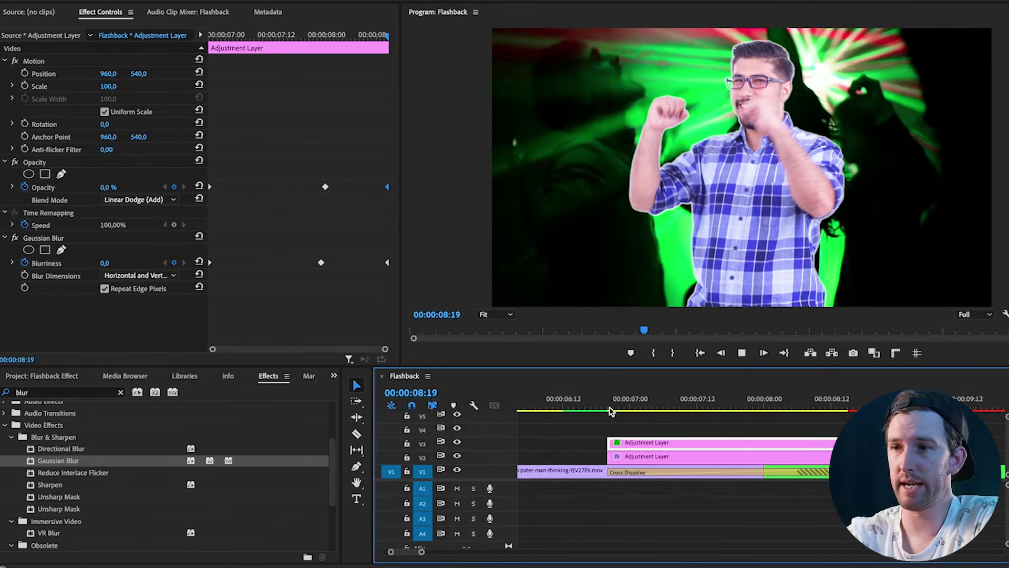
{"action": "key", "text": "space"}
{"action": "key", "text": "minus"}
{"action": "left_click", "coordinate": [718, 453]}
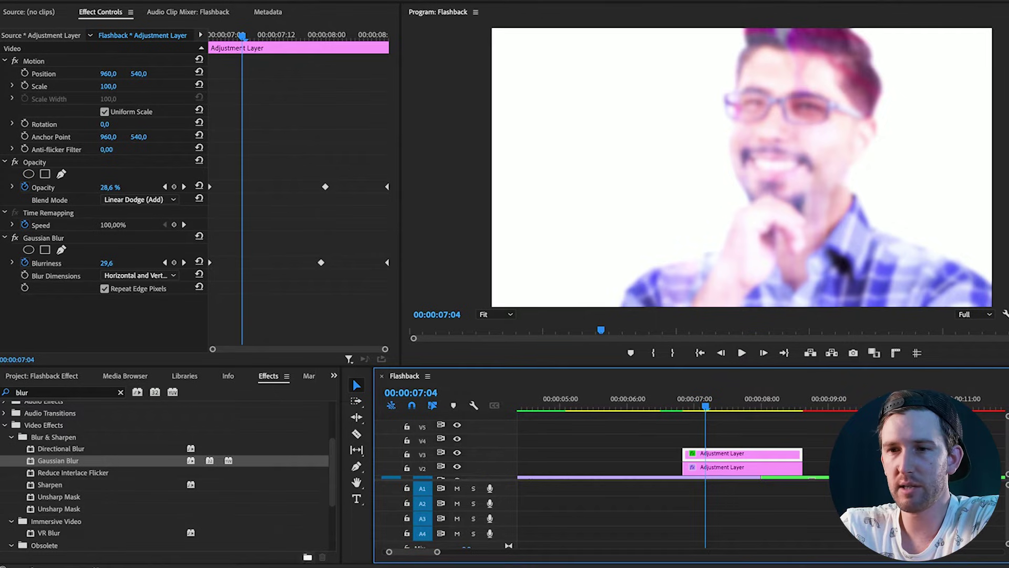
- Add another Adjustment Layer on V4 above the other two and scrub through the transition
{"action": "left_click", "coordinate": [67, 375]}
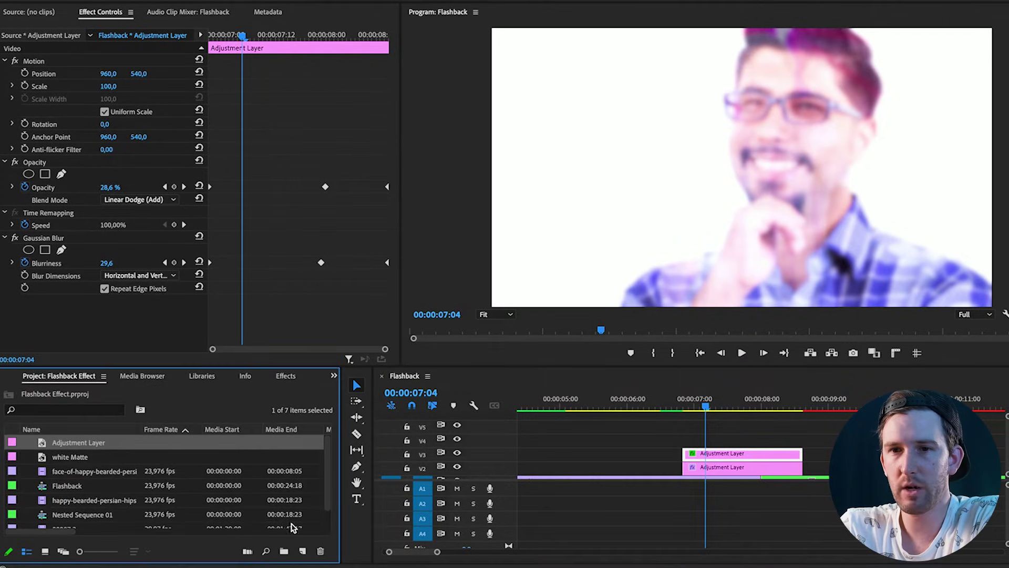
{"action": "left_click_drag", "start_coordinate": [78, 442], "coordinate": [816, 443]}
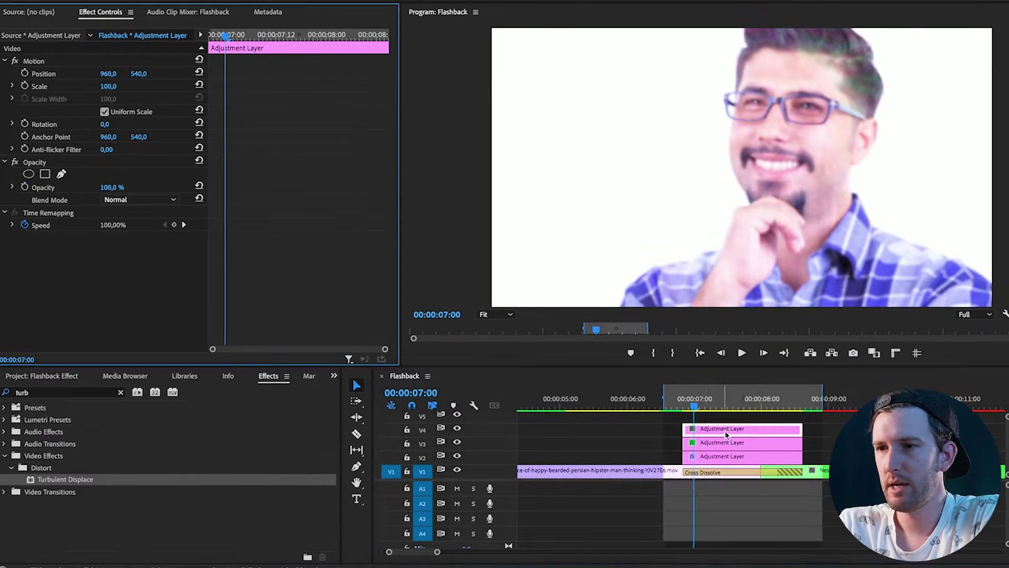
{"action": "left_click", "coordinate": [703, 410]}
{"action": "mouse_move", "coordinate": [707, 402]}
{"action": "left_mouse_down"}
{"action": "mouse_move", "coordinate": [677, 402]}
{"action": "mouse_move", "coordinate": [713, 401]}
{"action": "left_mouse_up"}
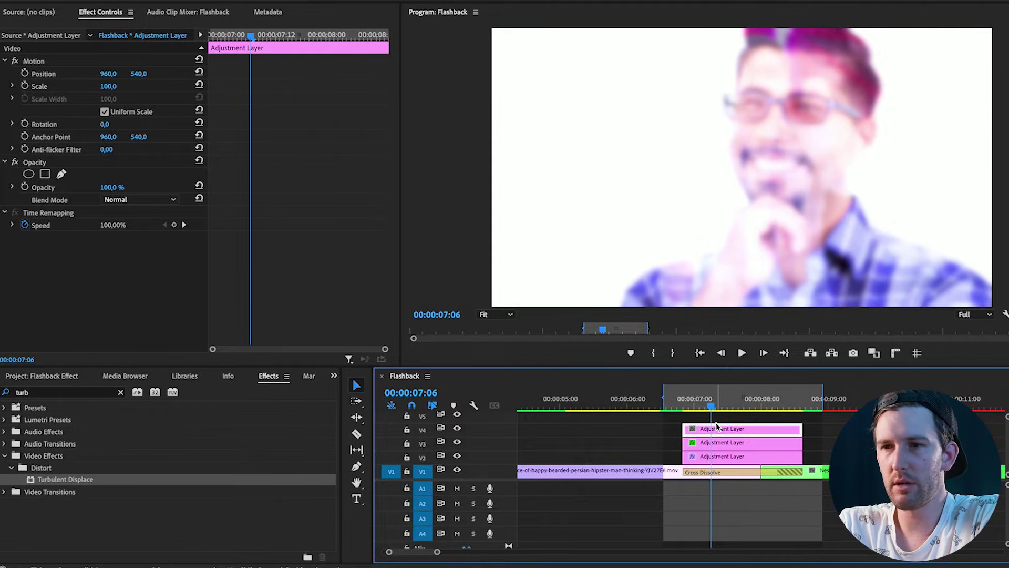
- Apply Turbulent Displace to the V4 adjustment layer
{"action": "left_click", "coordinate": [19, 393]}
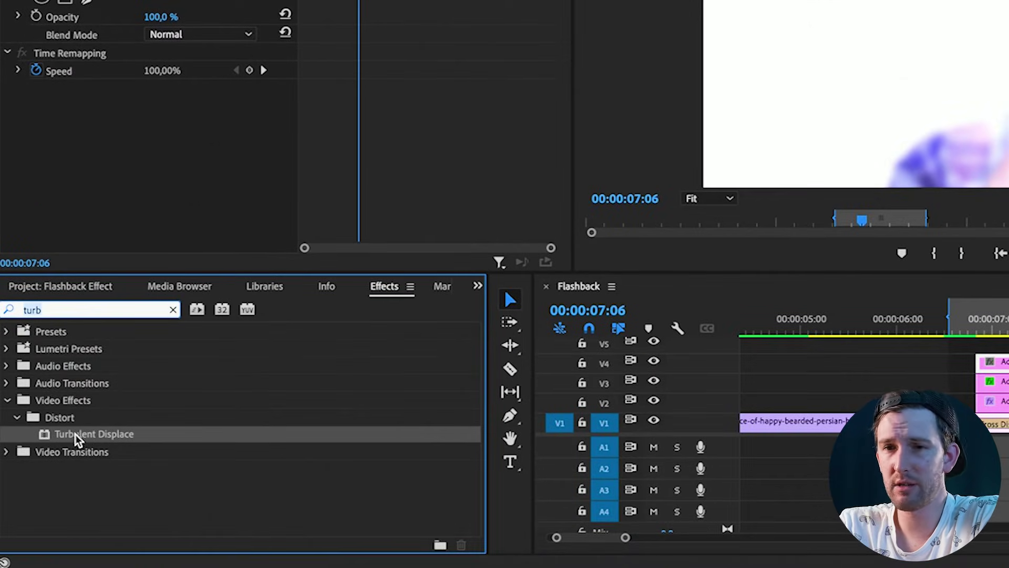
{"action": "left_click_drag", "start_coordinate": [77, 439], "coordinate": [772, 423]}
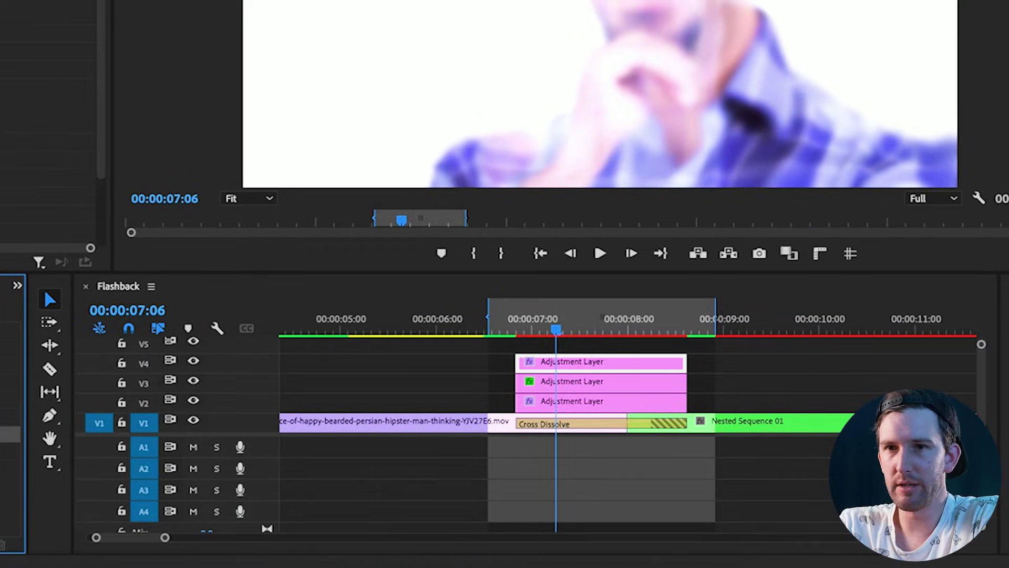
{"action": "left_click", "coordinate": [10, 124]}
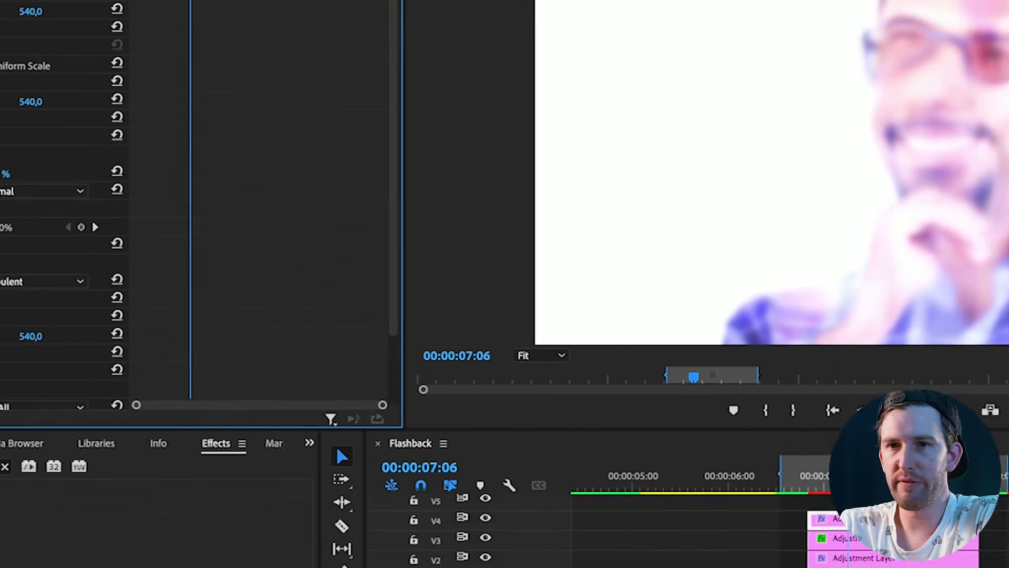
- Keyframe Turbulent Displace Amount at 0 at the layer's start
{"action": "left_click", "coordinate": [149, 381]}
{"action": "type", "text": "0"}
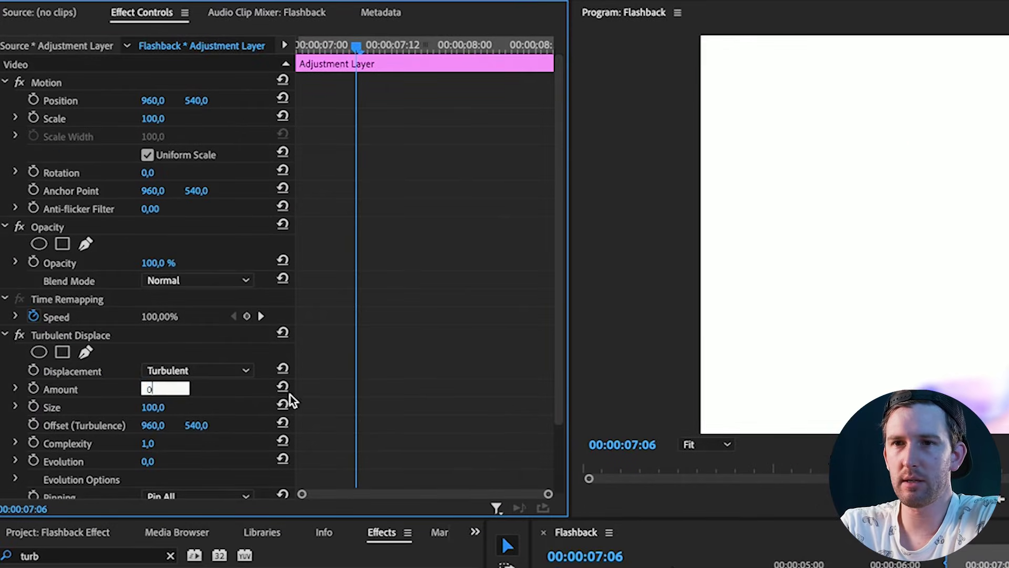
{"action": "left_click", "coordinate": [345, 391]}
{"action": "left_click", "coordinate": [34, 389]}
{"action": "left_click_drag", "start_coordinate": [355, 389], "coordinate": [260, 393]}
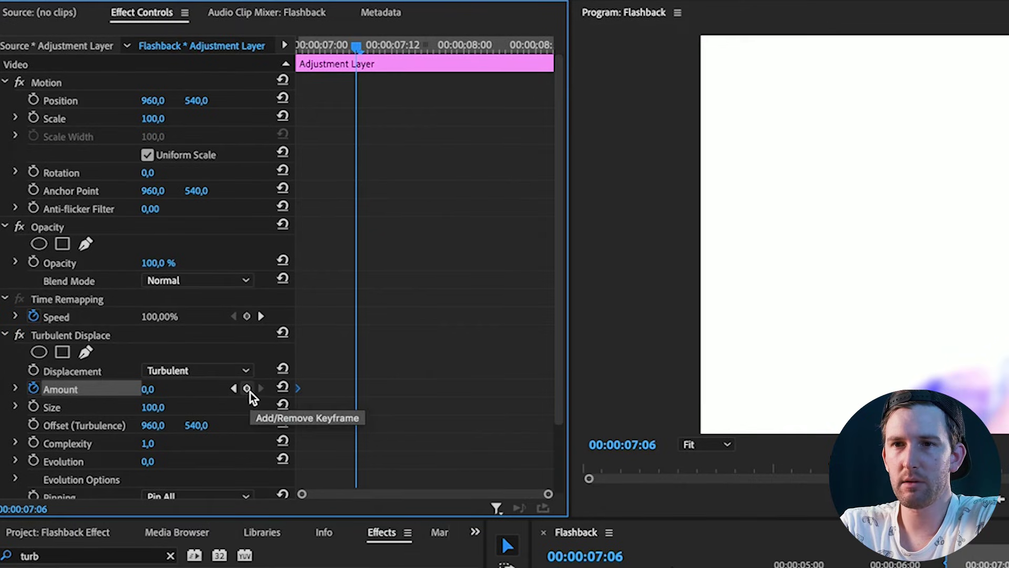
- Add a later Amount keyframe of 200 at 08:00
{"action": "left_click", "coordinate": [247, 388]}
{"action": "left_click_drag", "start_coordinate": [356, 388], "coordinate": [653, 403]}
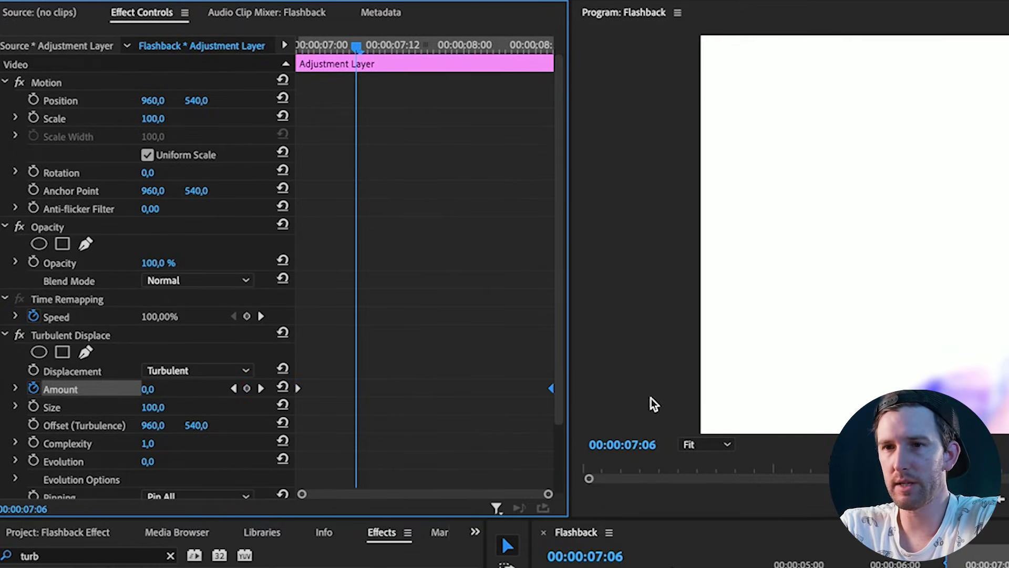
{"action": "left_click", "coordinate": [164, 388]}
{"action": "type", "text": "2"}
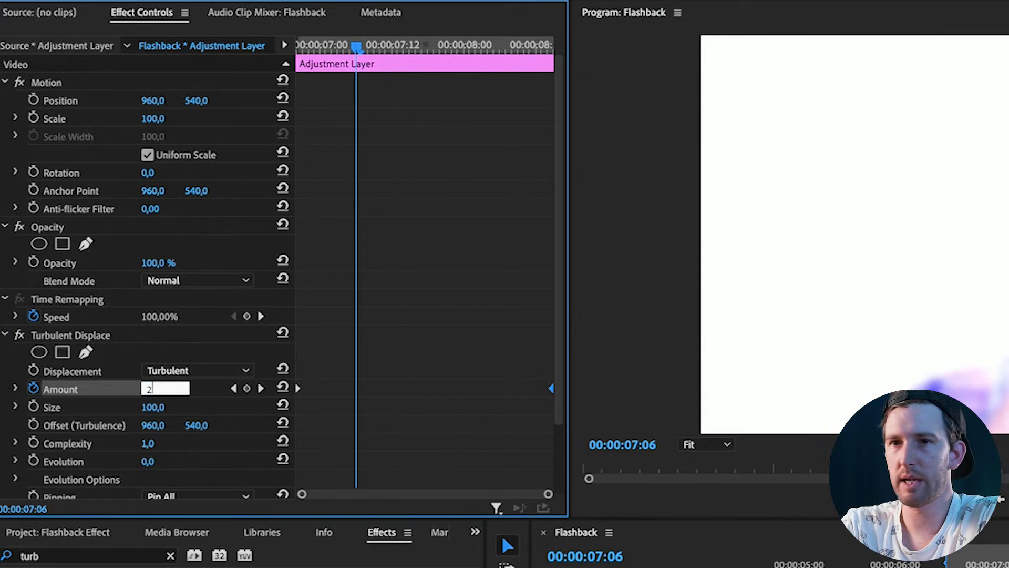
{"action": "type", "text": "00"}
{"action": "key", "text": "Tab"}
{"action": "left_click_drag", "start_coordinate": [349, 389], "coordinate": [433, 389]}
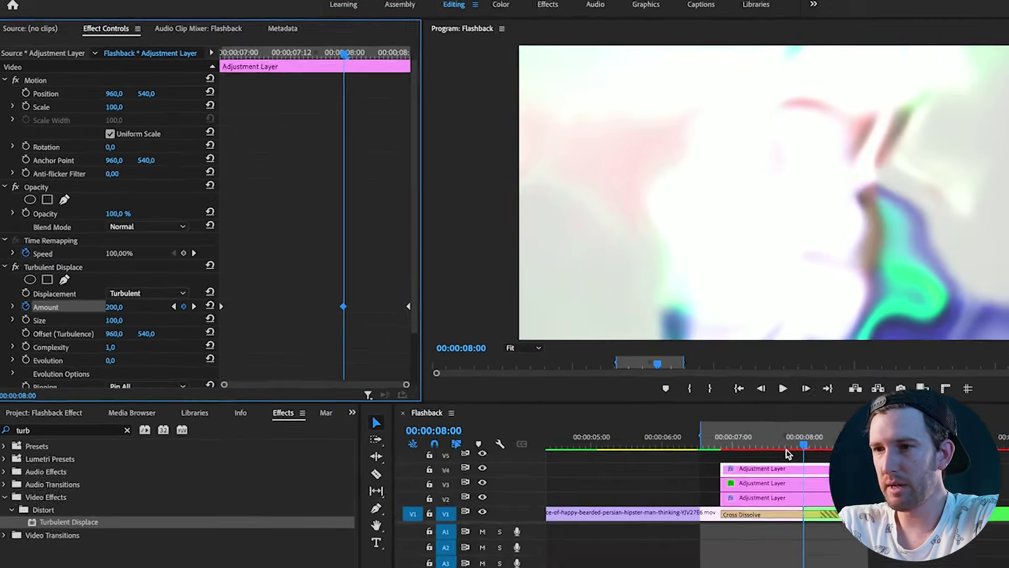
{"action": "left_click_drag", "start_coordinate": [956, 522], "coordinate": [883, 520]}
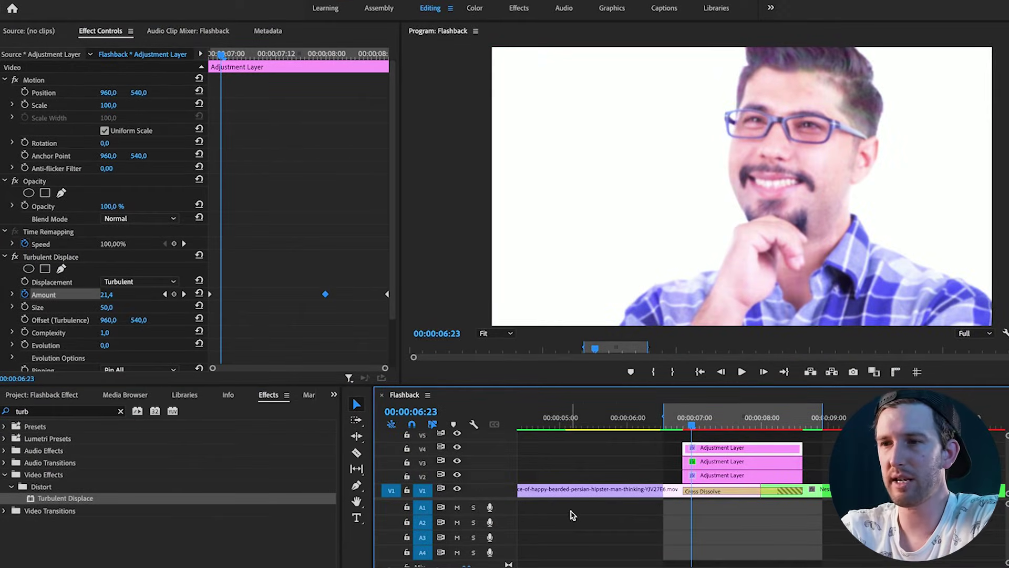
- Render In to Out around the transition (06:15 to 08:20), then return to 07:00
{"action": "left_click", "coordinate": [672, 426]}
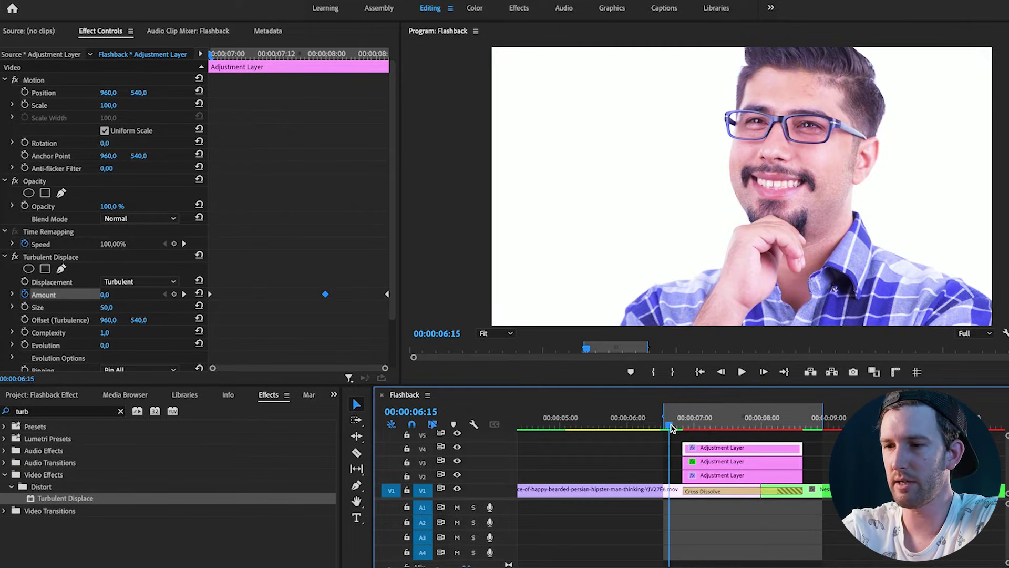
{"action": "left_click", "coordinate": [818, 425]}
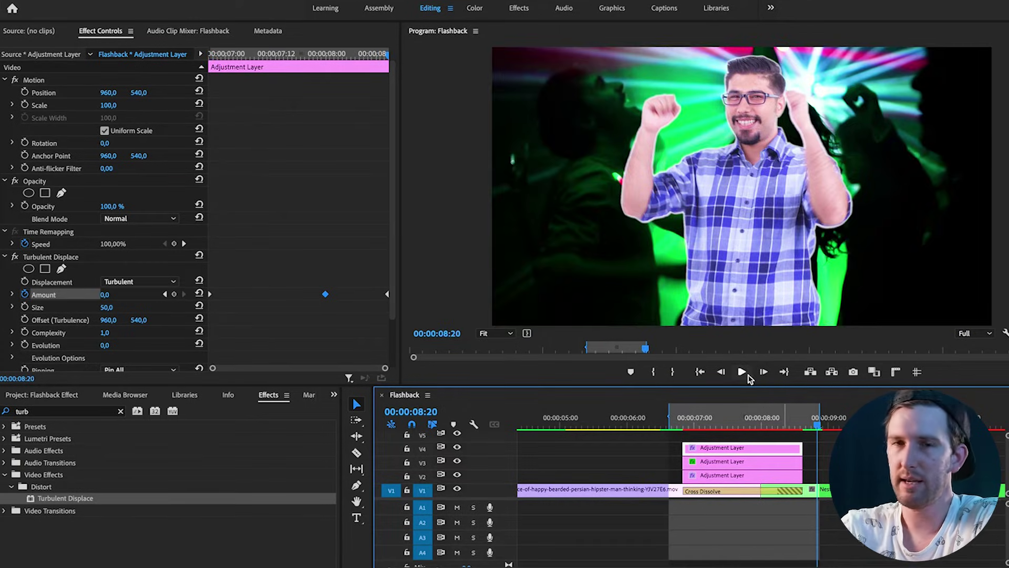
{"action": "left_click", "coordinate": [192, 0]}
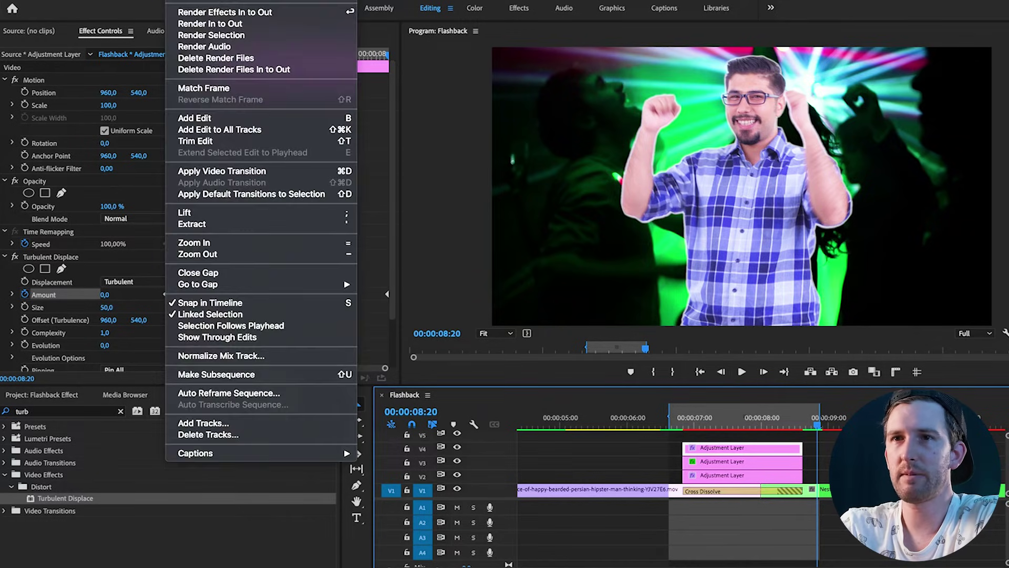
{"action": "left_click", "coordinate": [206, 24]}
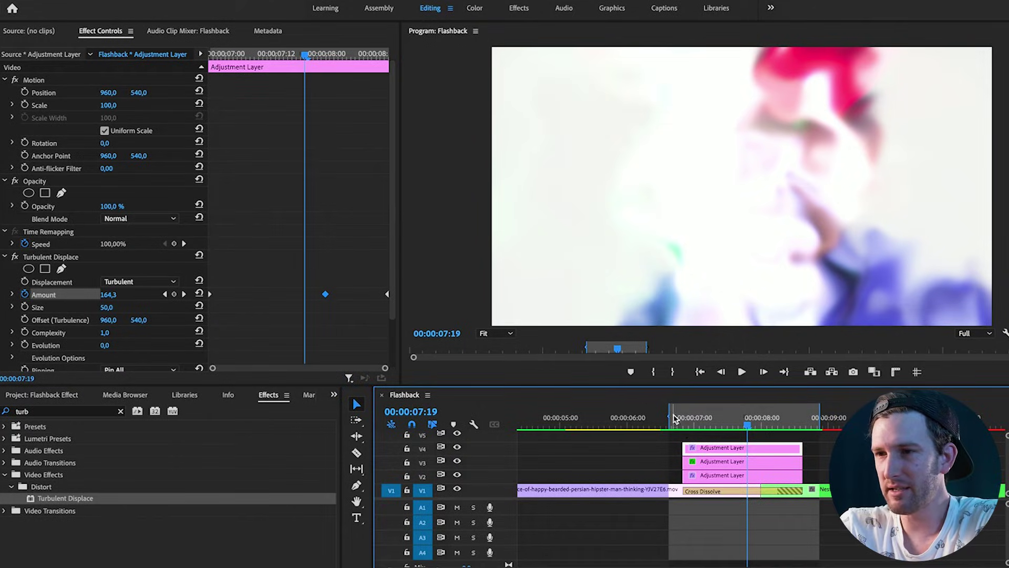
{"action": "left_click", "coordinate": [674, 421]}
{"action": "key", "text": "space"}
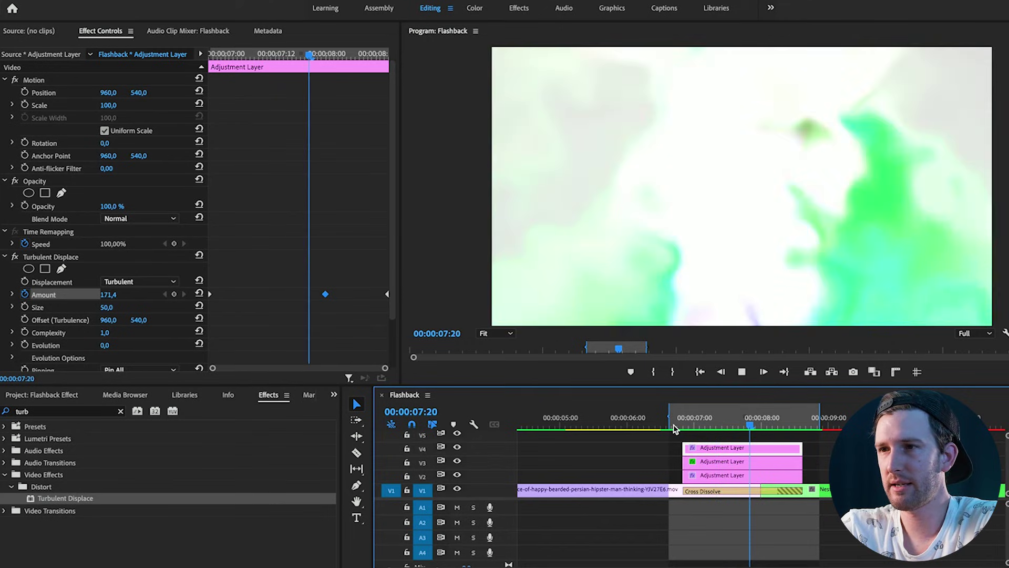
{"action": "left_click", "coordinate": [697, 425]}
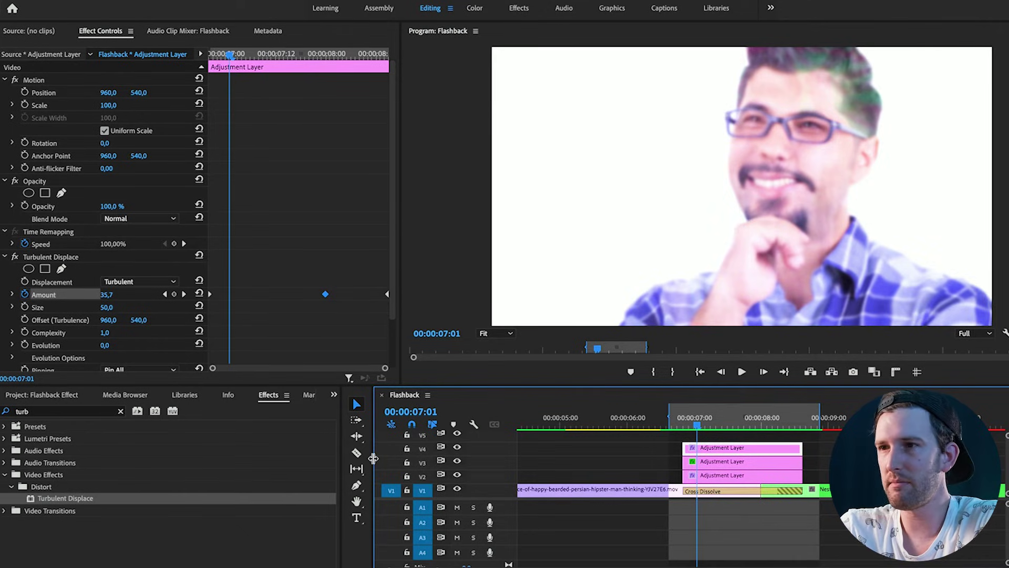
{"action": "scroll", "coordinate": [676, 480], "scroll_direction": "up", "scroll_amount": 1}
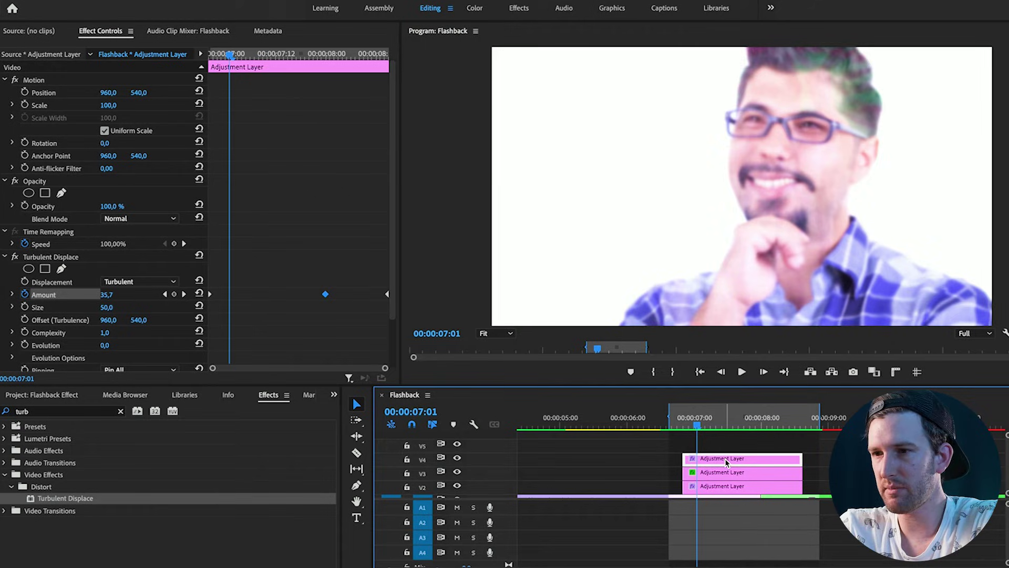
{"action": "left_click_drag", "start_coordinate": [727, 463], "coordinate": [724, 448]}
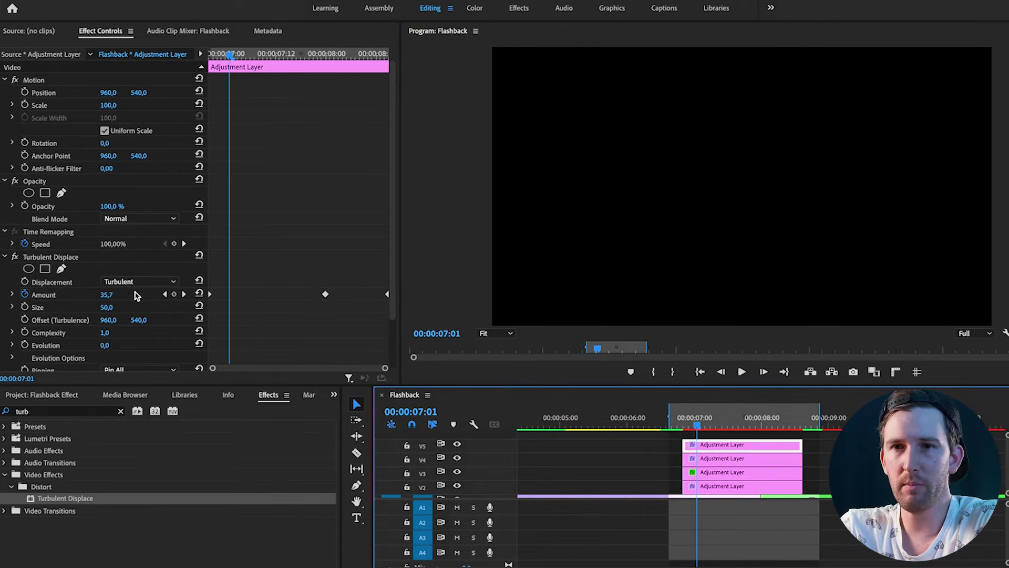
- Replace Turbulent Displace on the copied V5 layer with Lens Distortion, leaving Curvature at 0
{"action": "left_click", "coordinate": [53, 257]}
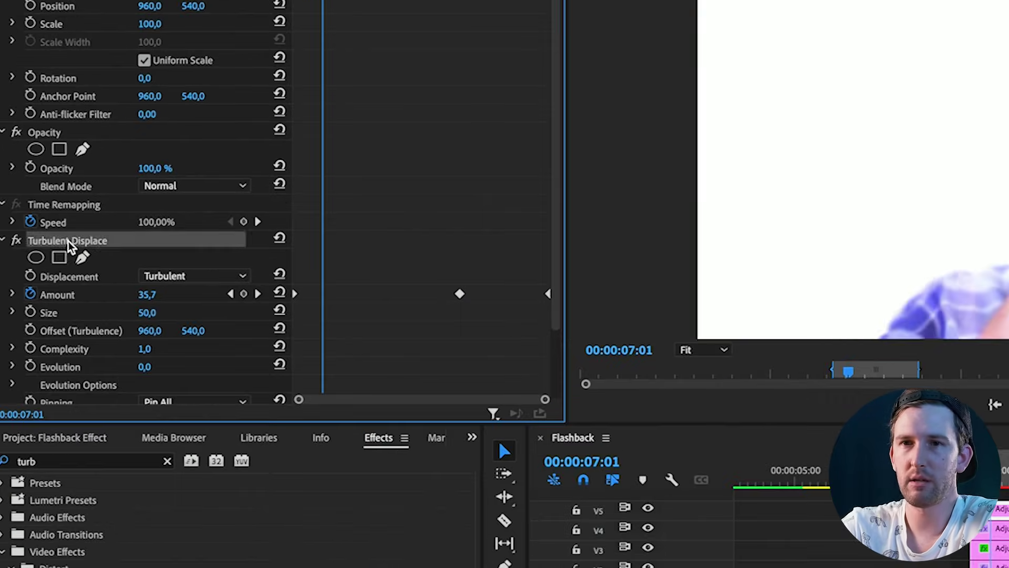
{"action": "key", "text": "Delete"}
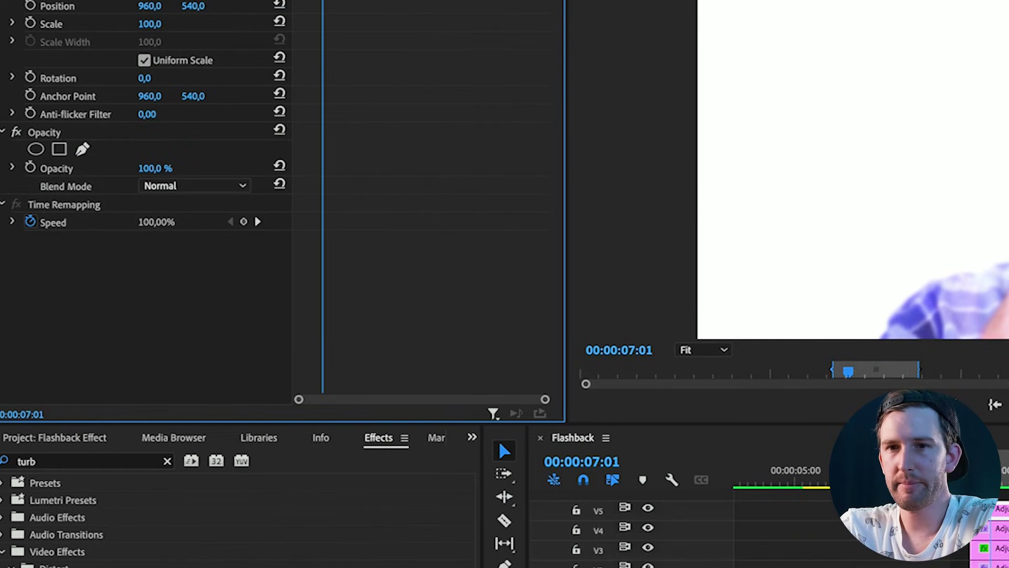
{"action": "double_click", "coordinate": [93, 462]}
{"action": "type", "text": "len"}
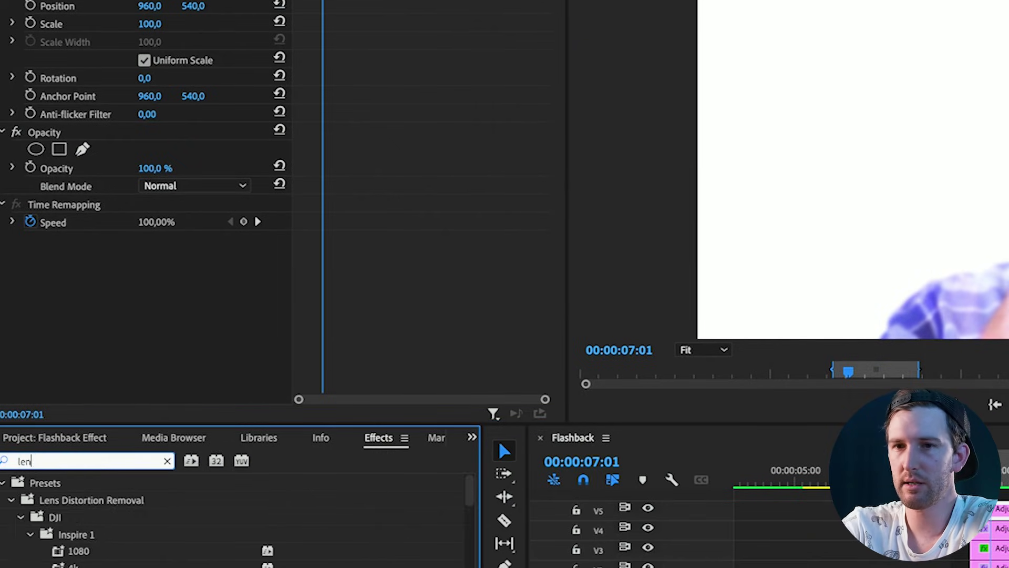
{"action": "type", "text": "s dis"}
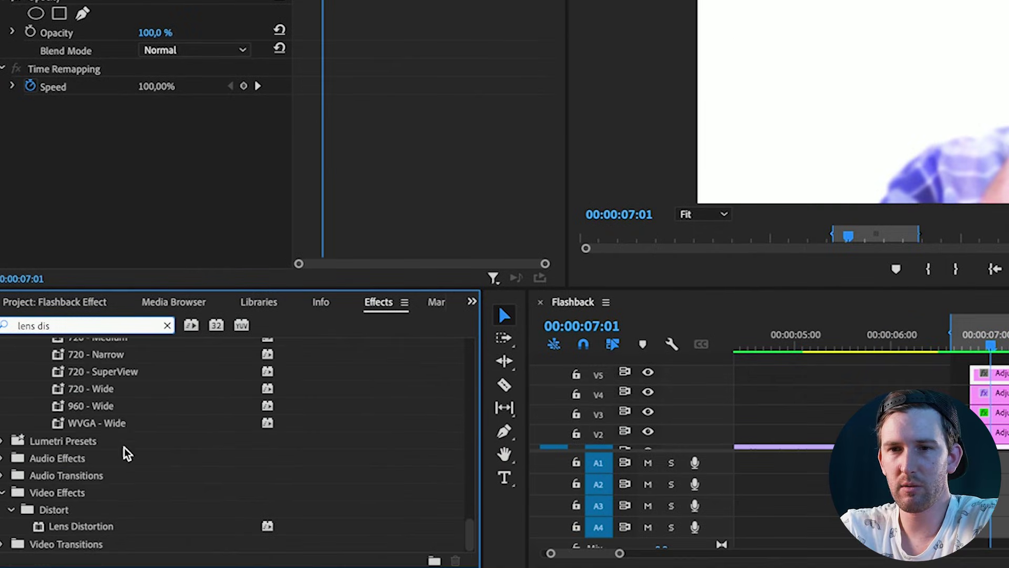
{"action": "left_click_drag", "start_coordinate": [74, 527], "coordinate": [1002, 373]}
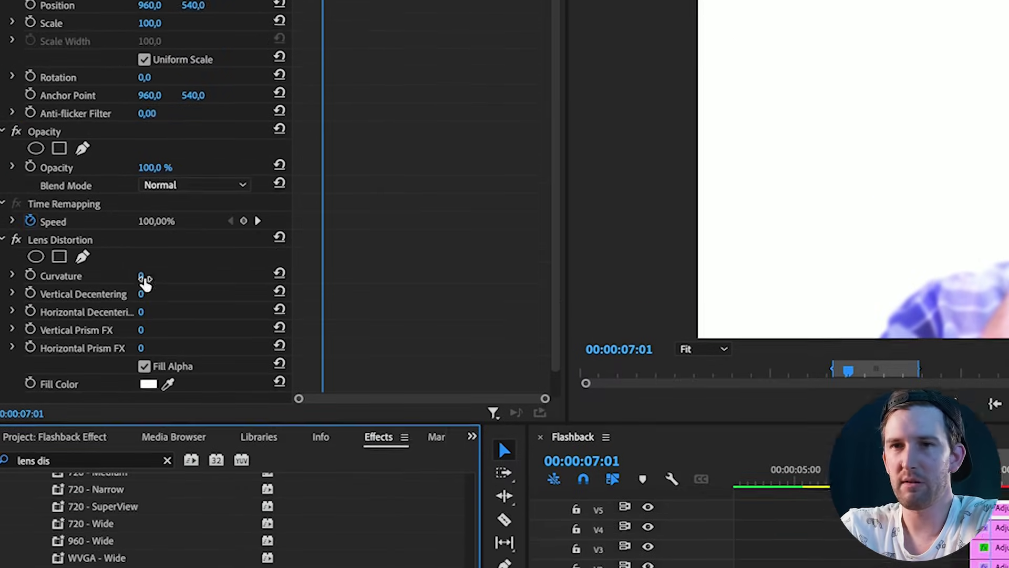
{"action": "left_click", "coordinate": [152, 140]}
{"action": "left_click", "coordinate": [188, 372]}
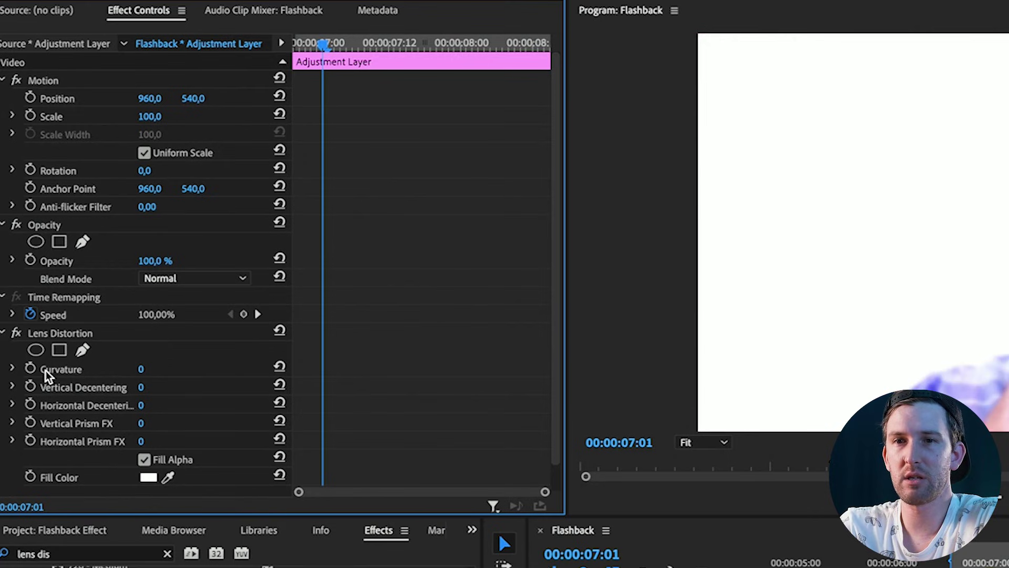
- Keyframe Lens Distortion Curvature from 0 at the clip start to -100 at the clip end
{"action": "left_click", "coordinate": [30, 368]}
{"action": "left_click_drag", "start_coordinate": [322, 368], "coordinate": [236, 368]}
{"action": "left_click", "coordinate": [145, 369]}
{"action": "type", "text": "-100"}
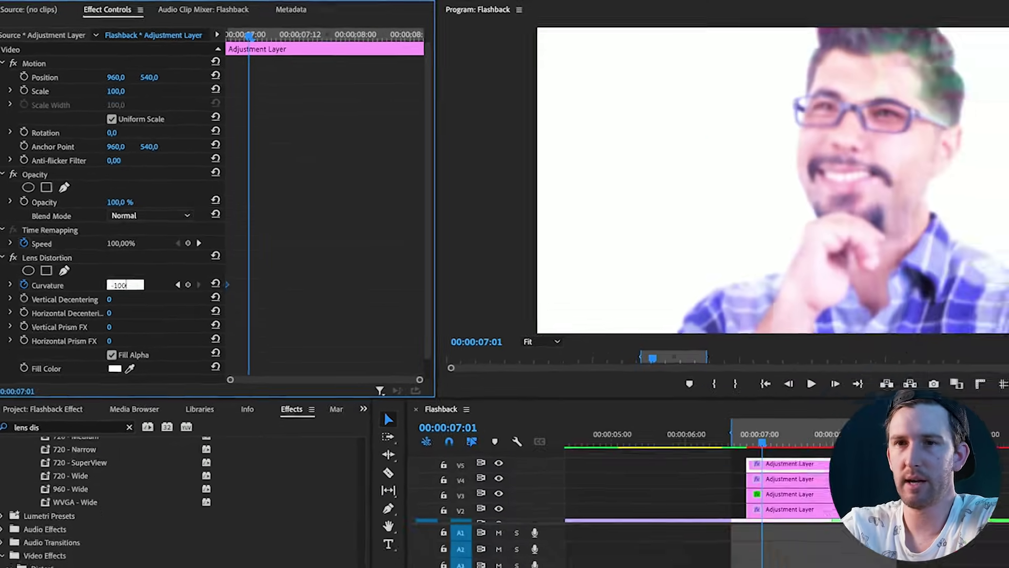
{"action": "key", "text": "Tab"}
{"action": "left_click_drag", "start_coordinate": [227, 260], "coordinate": [392, 263]}
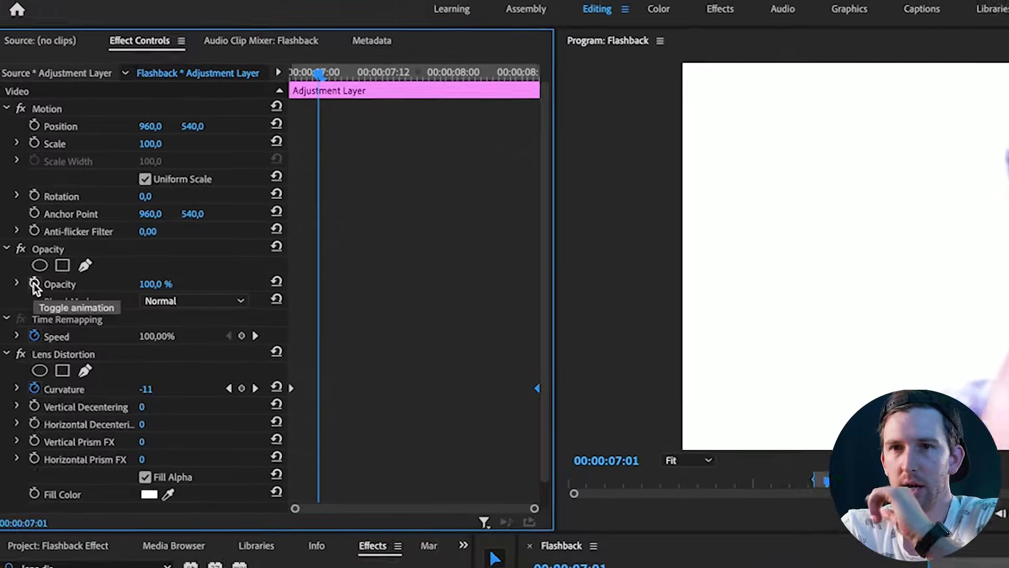
- Keyframe the top layer's Opacity from 100% at the clip start to 0% at the end
{"action": "left_click", "coordinate": [22, 184]}
{"action": "left_click_drag", "start_coordinate": [334, 293], "coordinate": [263, 289]}
{"action": "left_click", "coordinate": [167, 288]}
{"action": "type", "text": "0"}
{"action": "key", "text": "Return"}
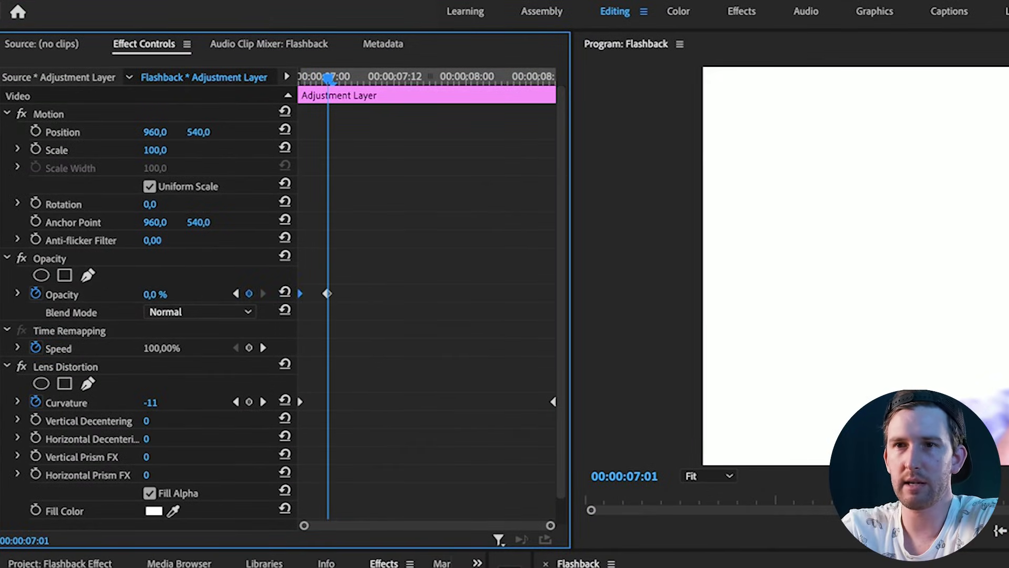
{"action": "left_click_drag", "start_coordinate": [327, 294], "coordinate": [723, 333]}
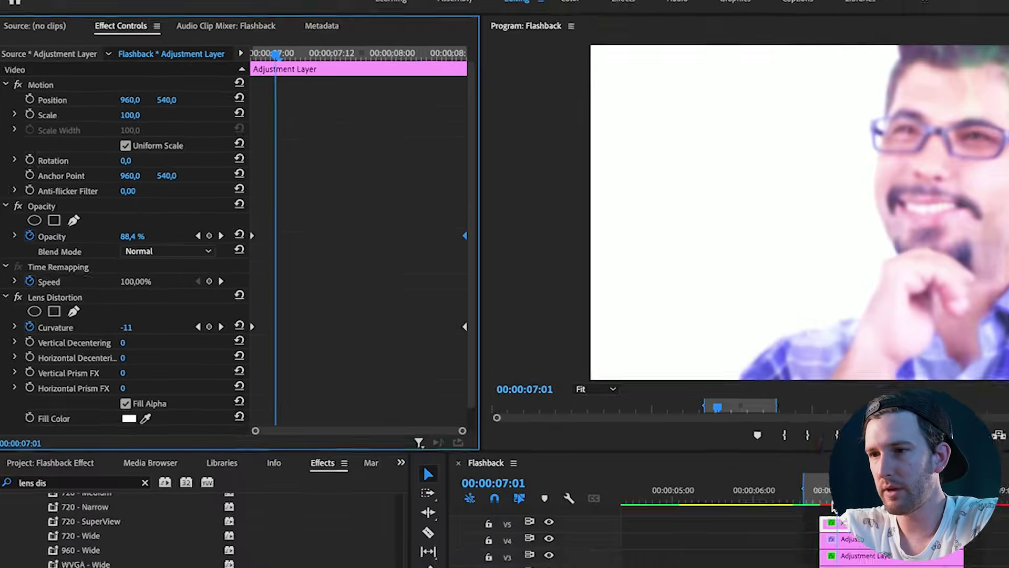
- Scrub through the transition to check it, then render the preview
{"action": "left_click_drag", "start_coordinate": [833, 506], "coordinate": [857, 501]}
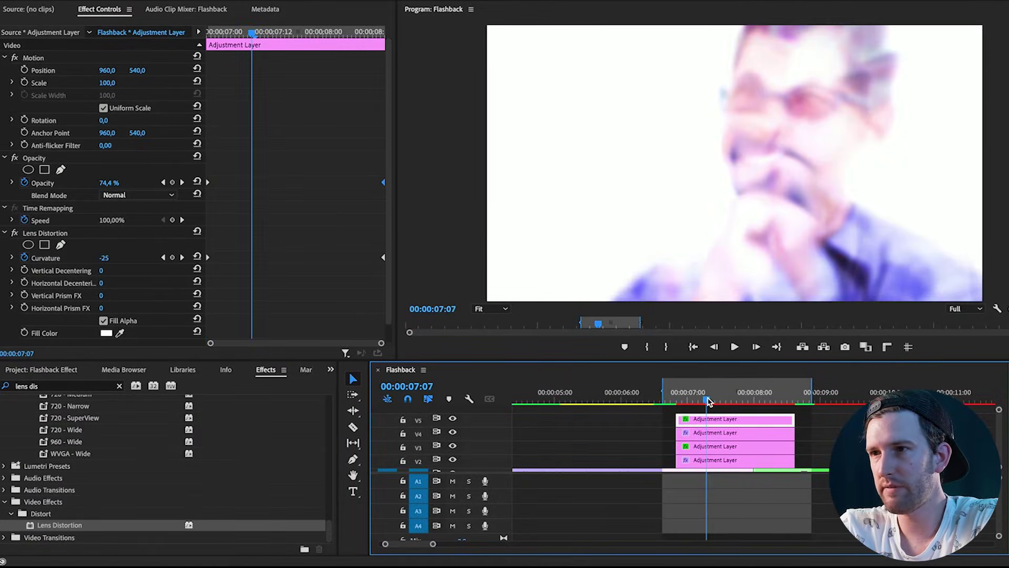
{"action": "left_click_drag", "start_coordinate": [708, 402], "coordinate": [757, 401]}
{"action": "key", "text": "Return"}
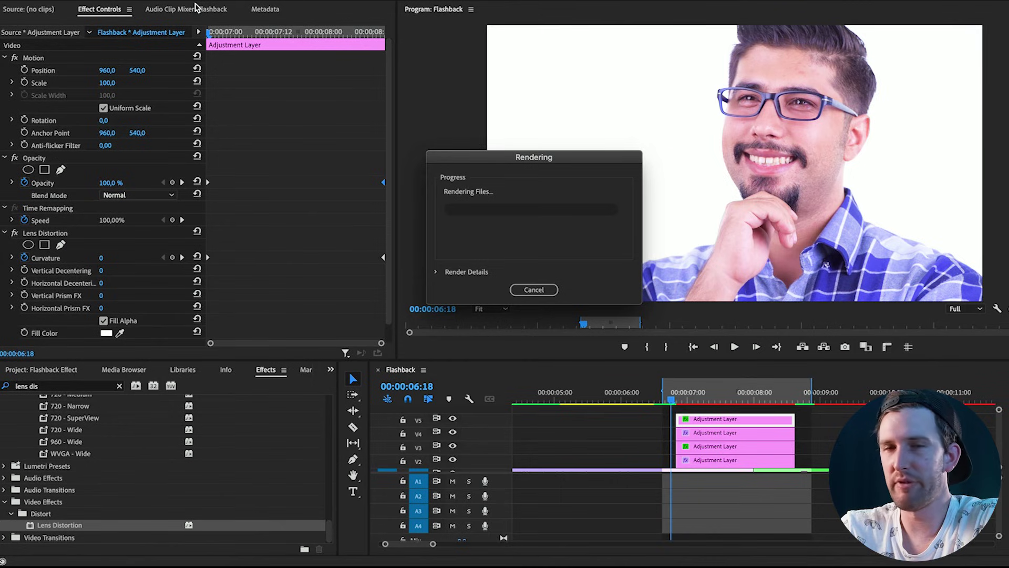
- Play the transition from 06:11 to 09:07, then hide track V4 for comparison
{"action": "left_click", "coordinate": [652, 396]}
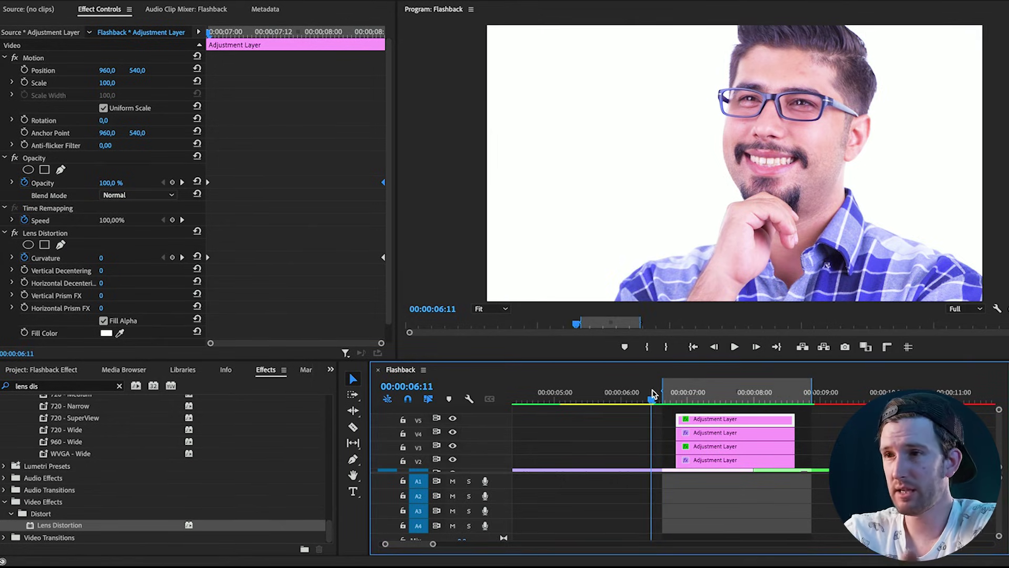
{"action": "key", "text": "space"}
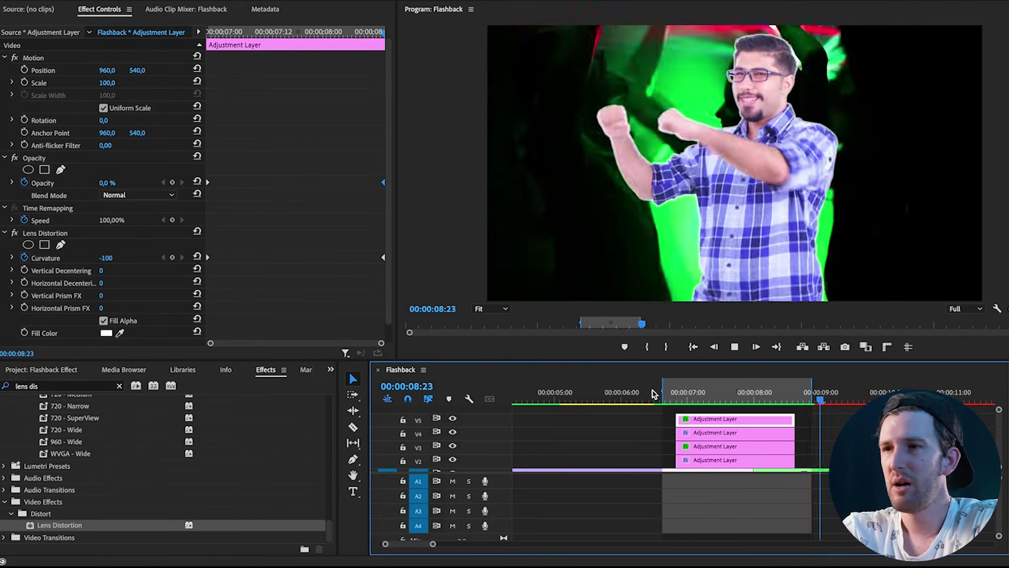
{"action": "key", "text": "space"}
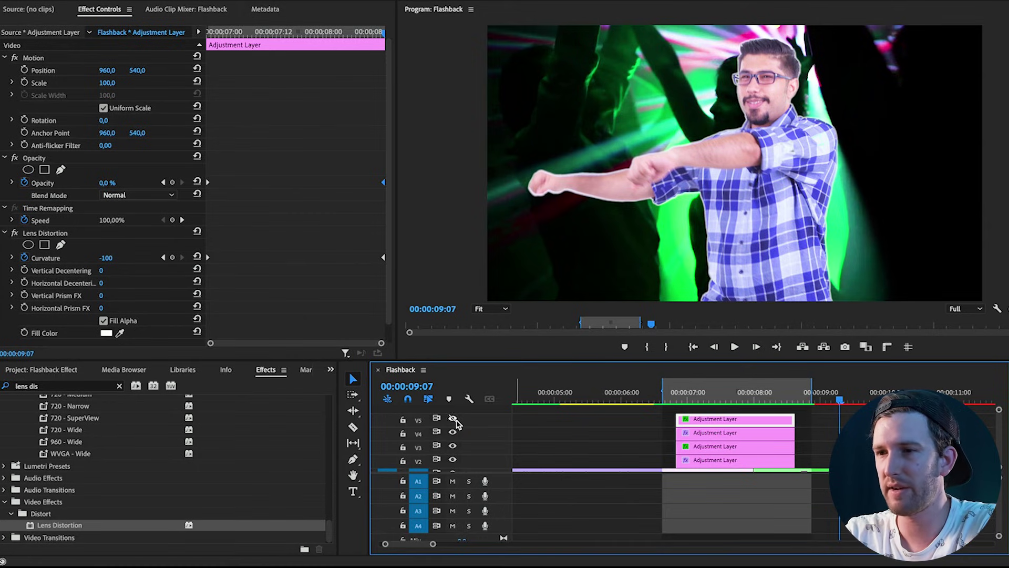
{"action": "left_click", "coordinate": [453, 431]}
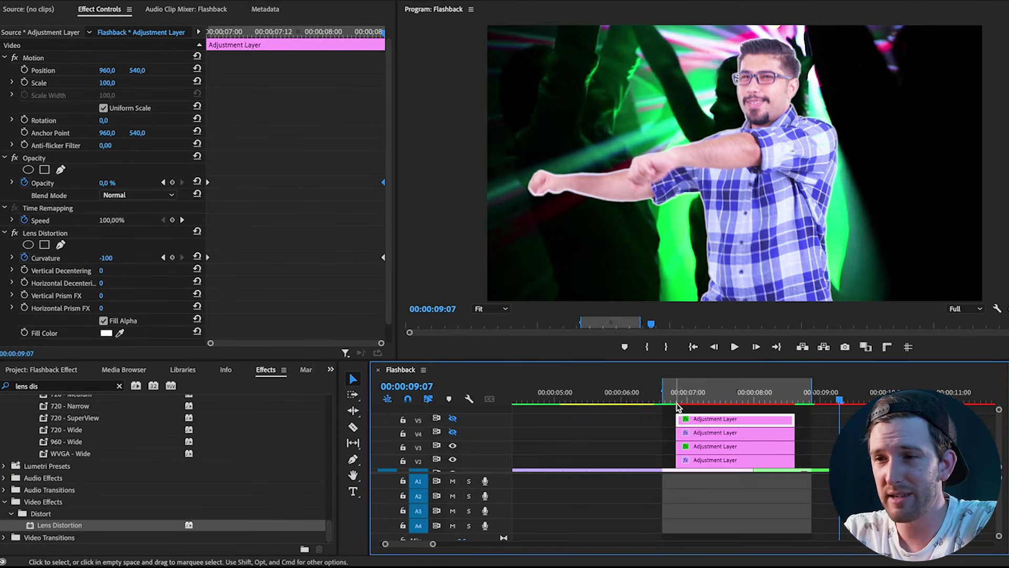
{"action": "left_click", "coordinate": [658, 402]}
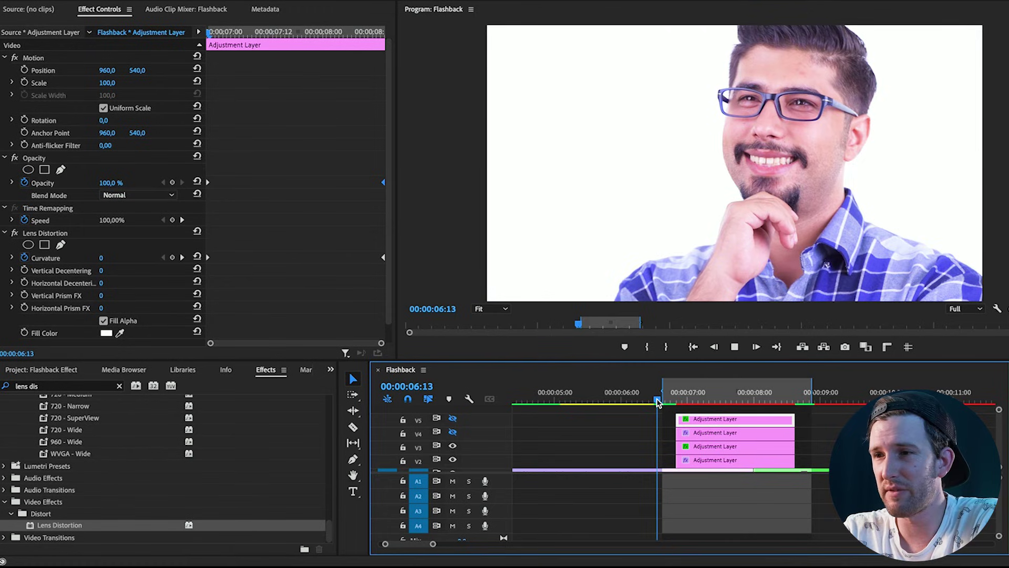
{"action": "key", "text": "space"}
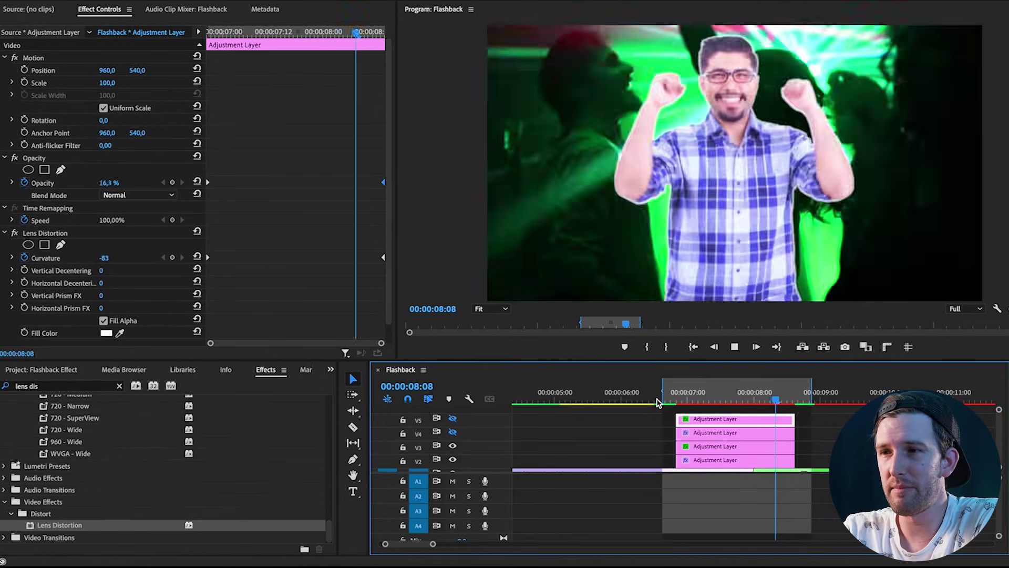
{"action": "left_click", "coordinate": [657, 402]}
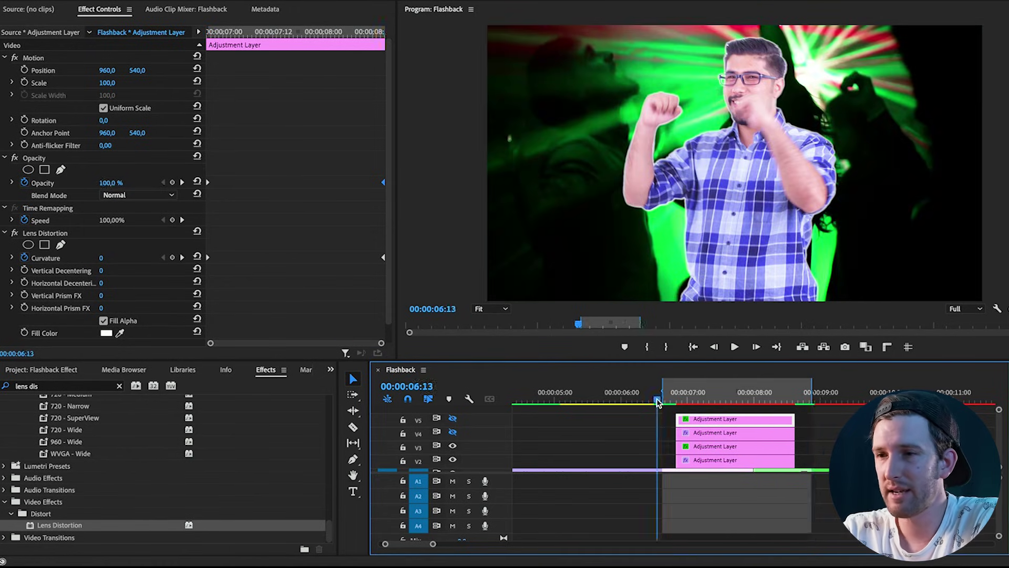
{"action": "key", "text": "space"}
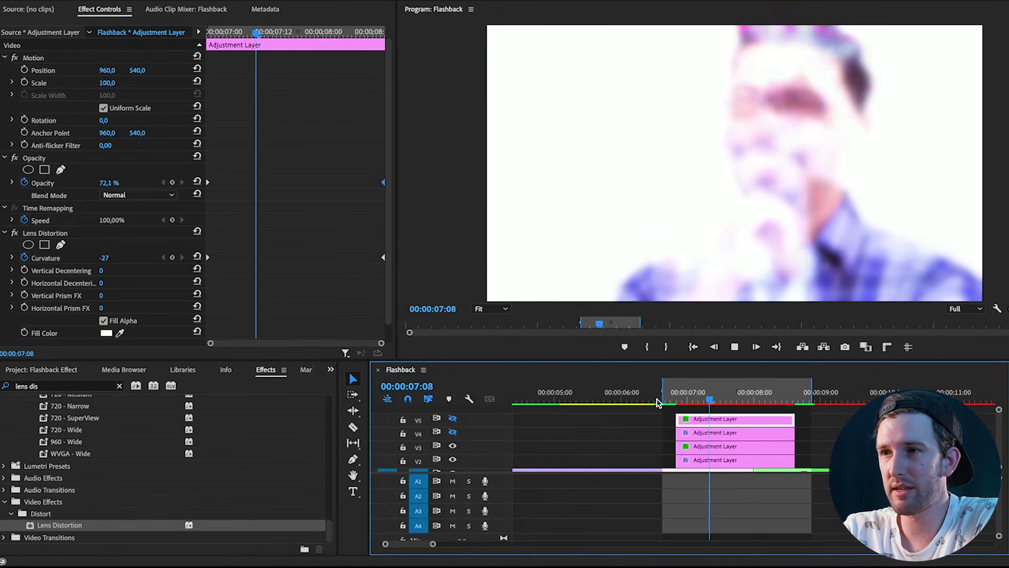
{"action": "key", "text": "space"}
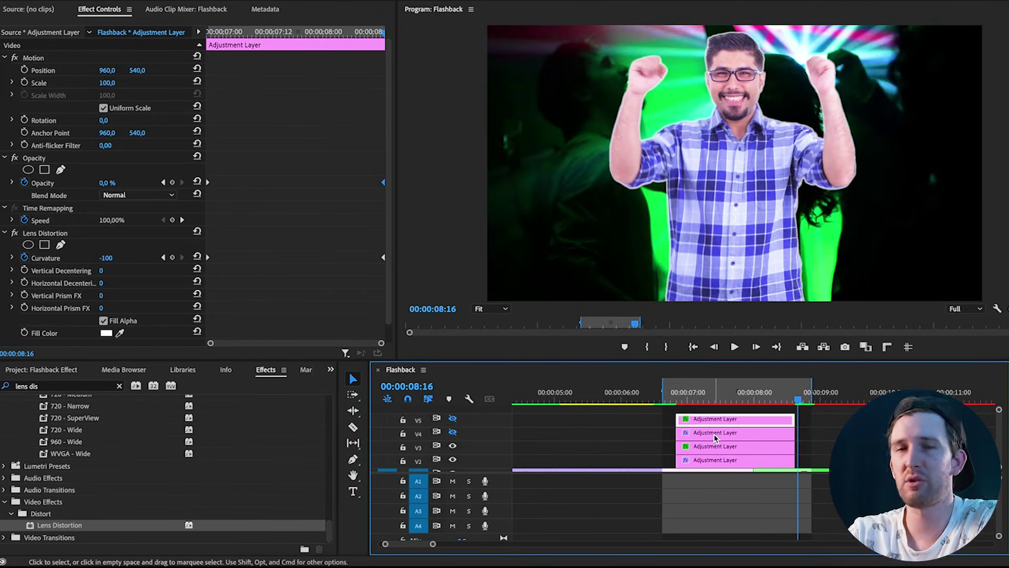